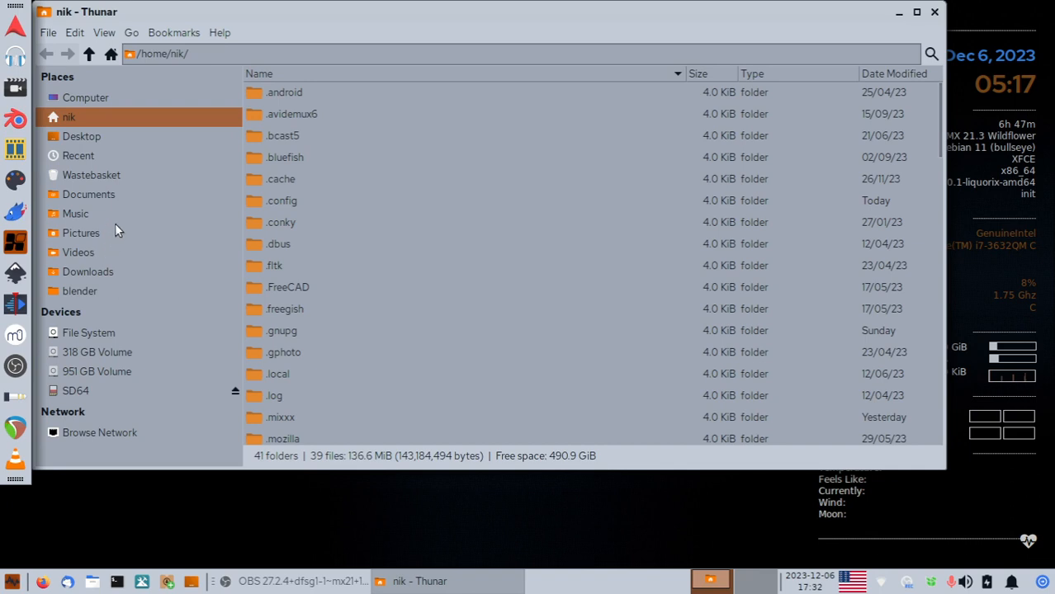
Send a link to the blender executable in extra apps/blender-2.80-linux-glibc217-x86_64 to the desktop.
{"action": "scroll", "coordinate": [275, 392], "scroll_direction": "down", "scroll_amount": 7}
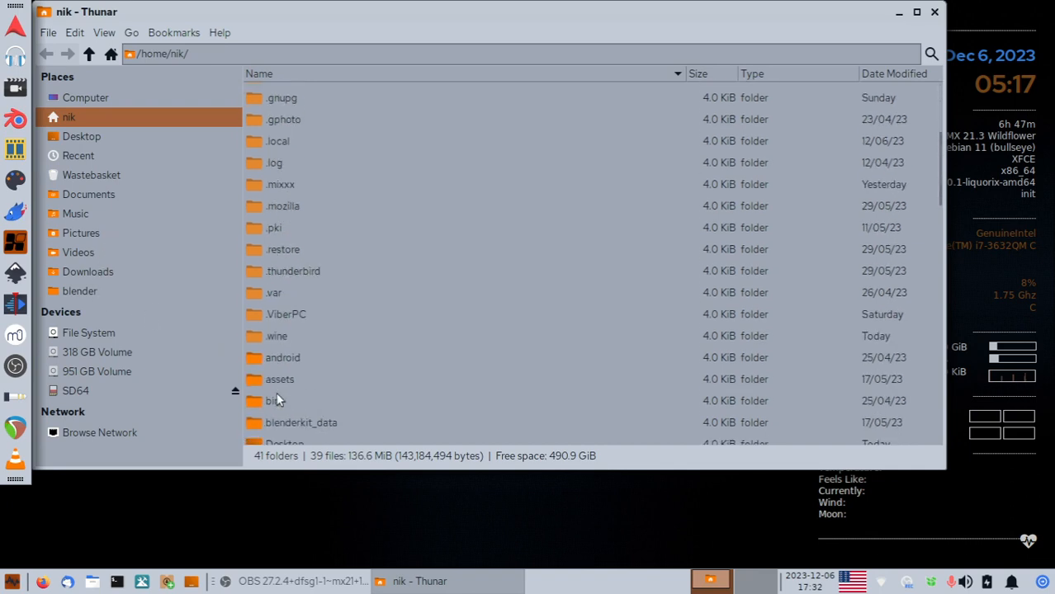
{"action": "double_click", "coordinate": [304, 345]}
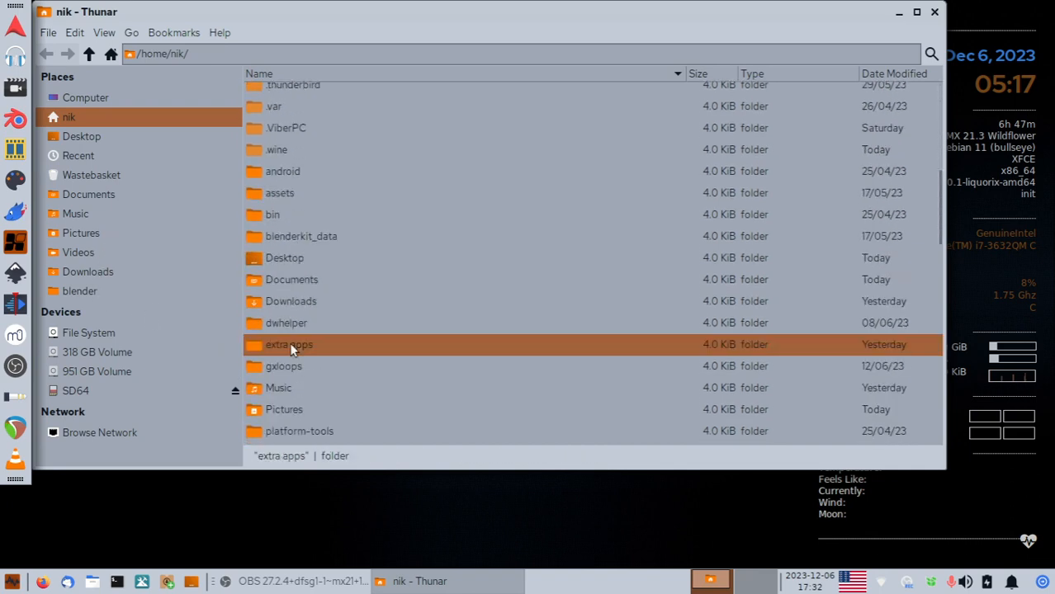
{"action": "double_click", "coordinate": [305, 115]}
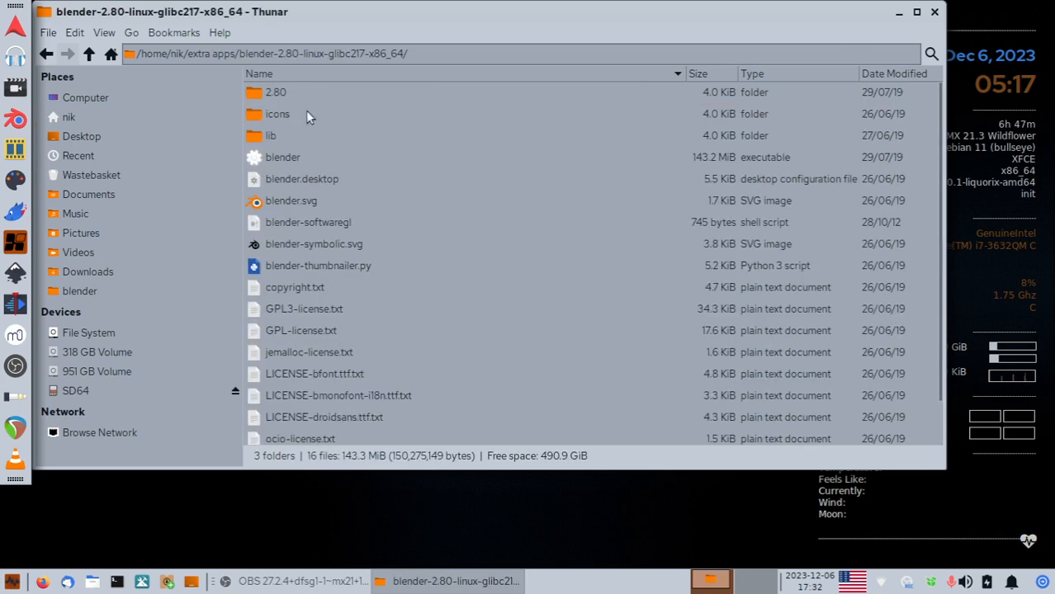
{"action": "left_click", "coordinate": [287, 157]}
{"action": "right_click", "coordinate": [287, 157]}
{"action": "mouse_move", "coordinate": [355, 225]}
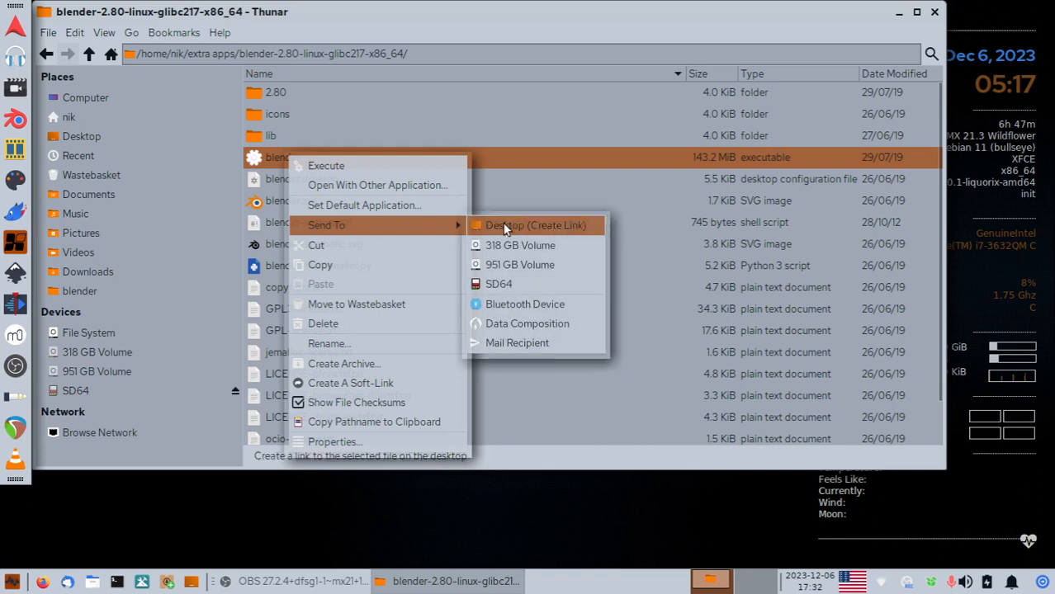
{"action": "left_click", "coordinate": [529, 224]}
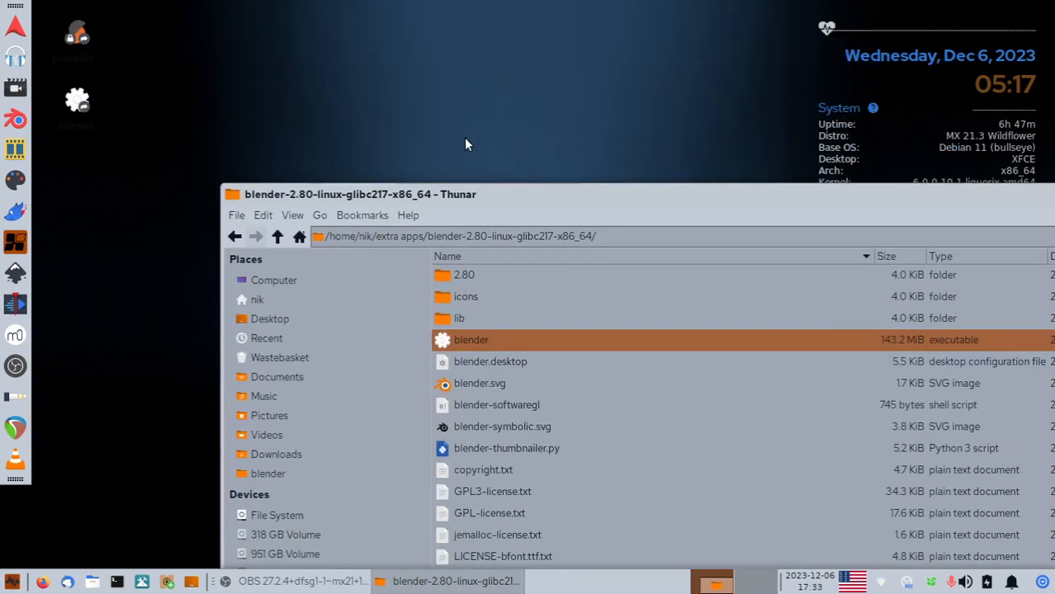
Move the blender desktop link to the top centre and test-launch Blender 2.80, then close it.
{"action": "left_click_drag", "start_coordinate": [76, 100], "coordinate": [487, 99]}
{"action": "double_click", "coordinate": [447, 35]}
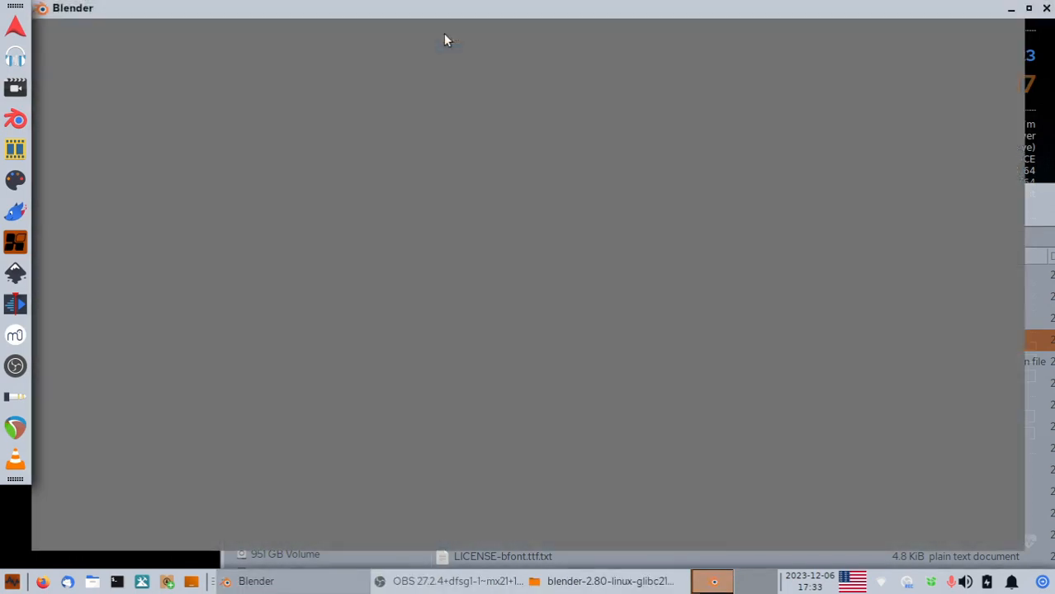
{"action": "left_click", "coordinate": [1046, 8]}
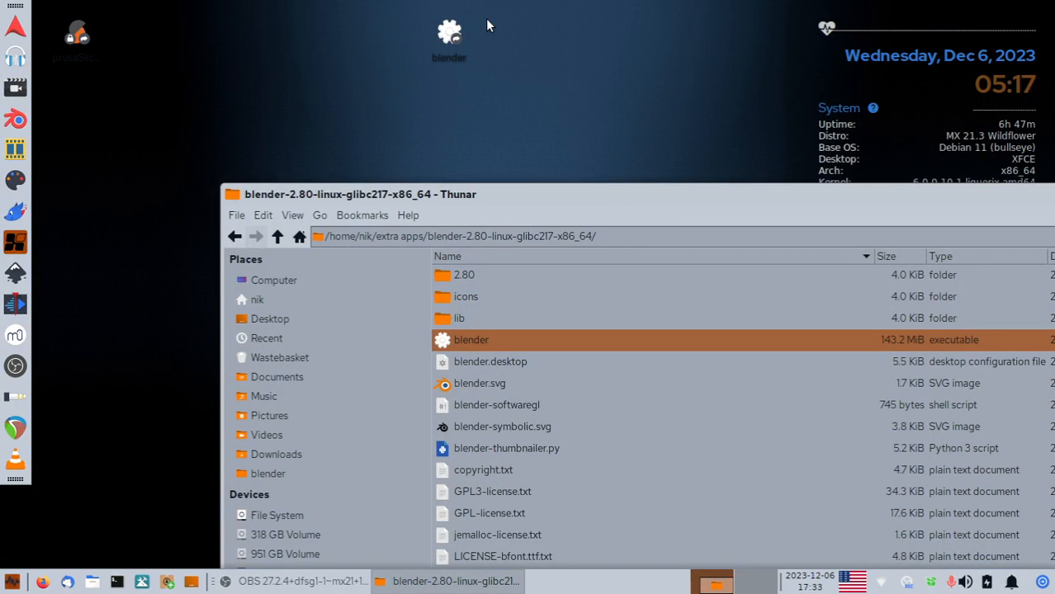
Inspect the desktop link's General and Emblems properties, close the dialog, and deselect the icon.
{"action": "left_click_drag", "start_coordinate": [484, 14], "coordinate": [380, 101]}
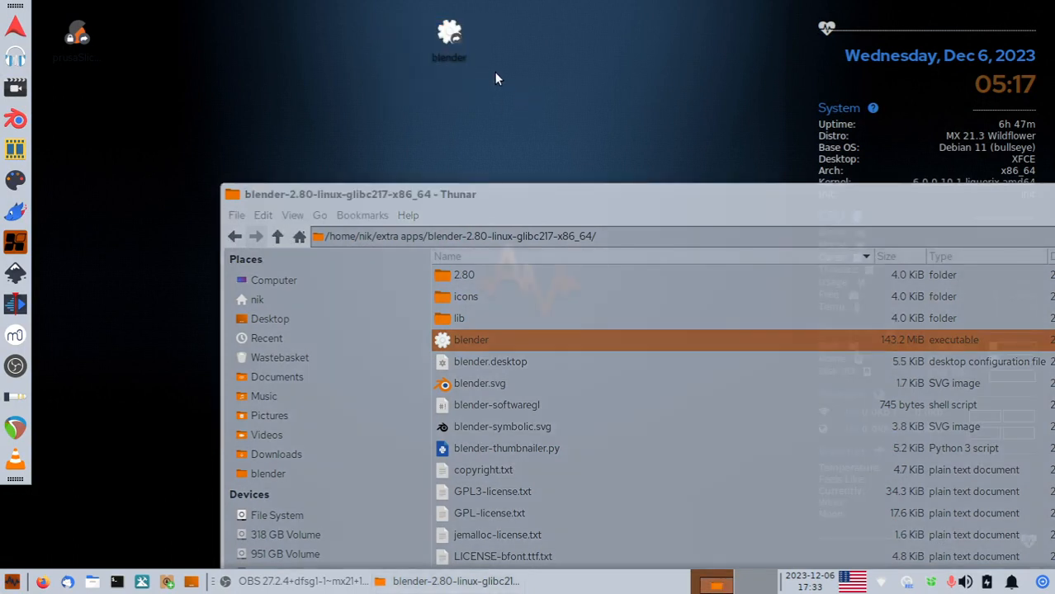
{"action": "right_click", "coordinate": [446, 34]}
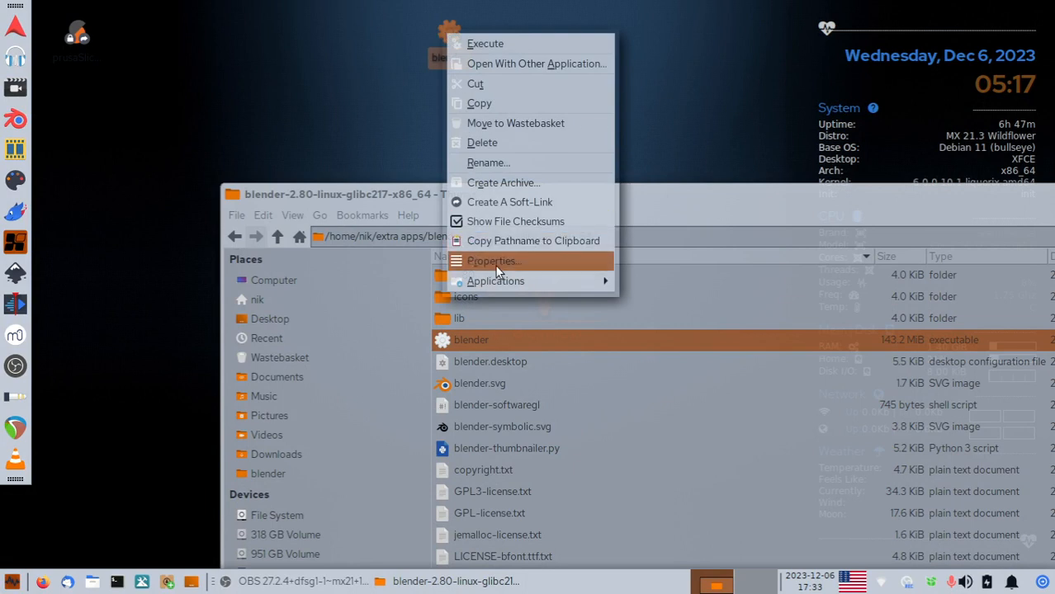
{"action": "left_click", "coordinate": [495, 260]}
{"action": "left_click", "coordinate": [411, 137]}
{"action": "left_click", "coordinate": [365, 137]}
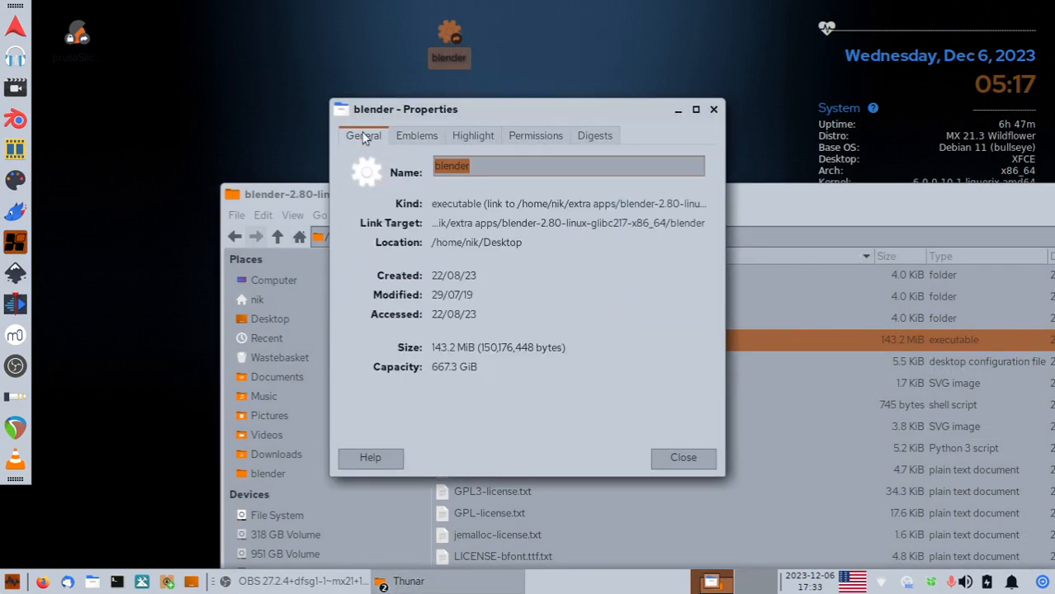
{"action": "left_click", "coordinate": [713, 109]}
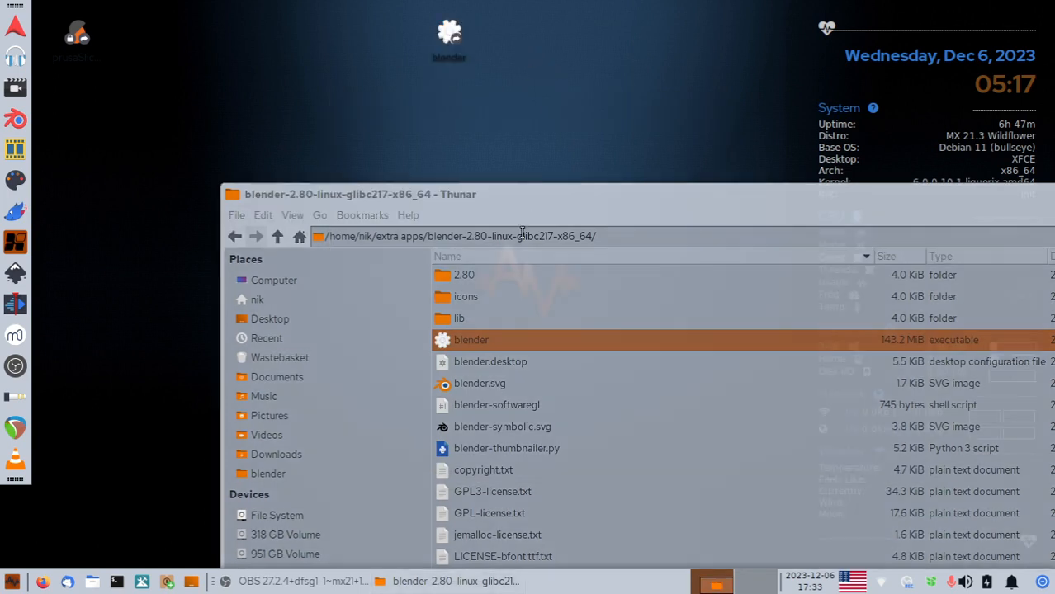
{"action": "left_click_drag", "start_coordinate": [500, 25], "coordinate": [343, 109]}
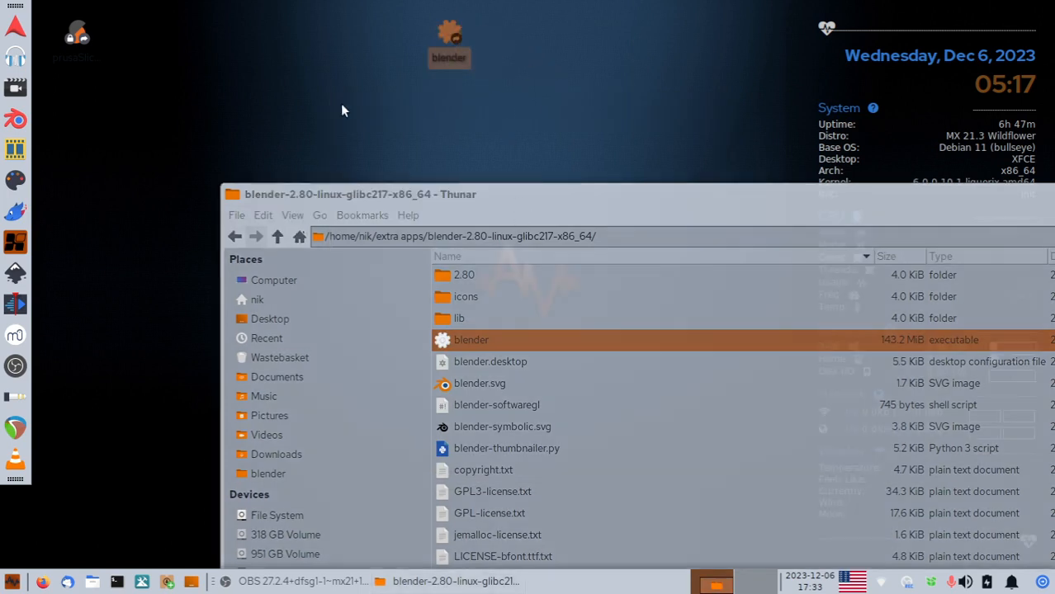
{"action": "left_click", "coordinate": [580, 47]}
Delete the blender desktop link and move the file manager window to the top left.
{"action": "left_click_drag", "start_coordinate": [547, 23], "coordinate": [410, 114]}
{"action": "key", "text": "Delete"}
{"action": "left_click_drag", "start_coordinate": [437, 198], "coordinate": [335, 45]}
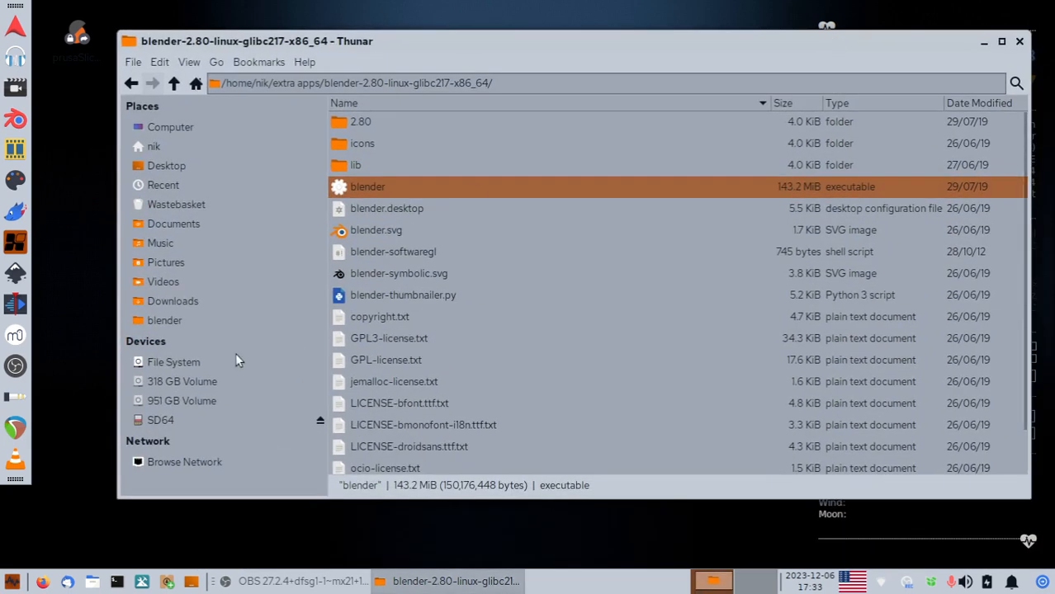
Browse to /usr/share and open the applications folder as root, entering the password.
{"action": "left_click", "coordinate": [177, 362]}
{"action": "scroll", "coordinate": [421, 388], "scroll_direction": "down", "scroll_amount": 3}
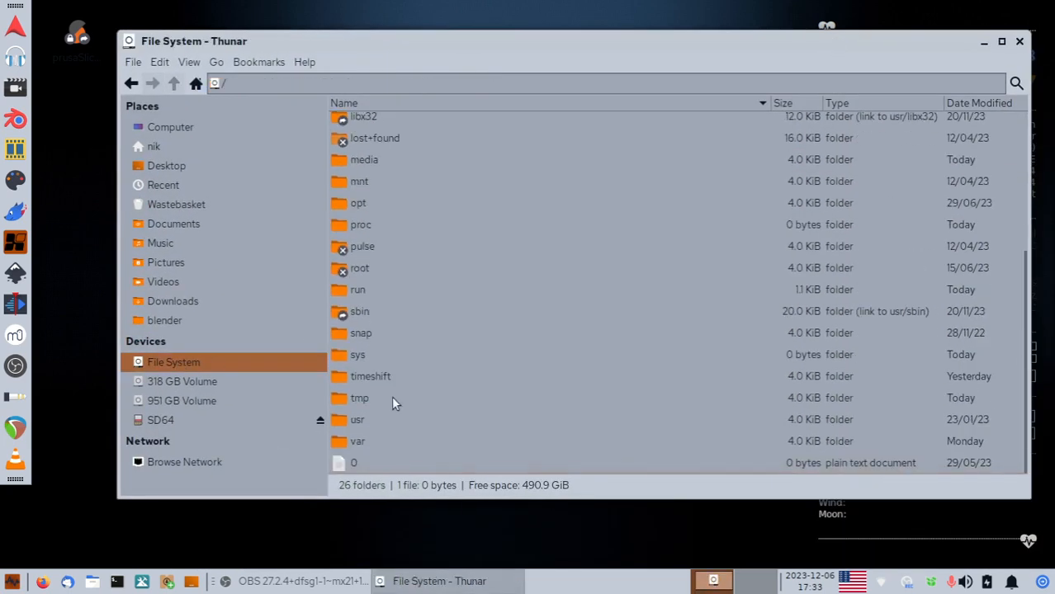
{"action": "double_click", "coordinate": [371, 420]}
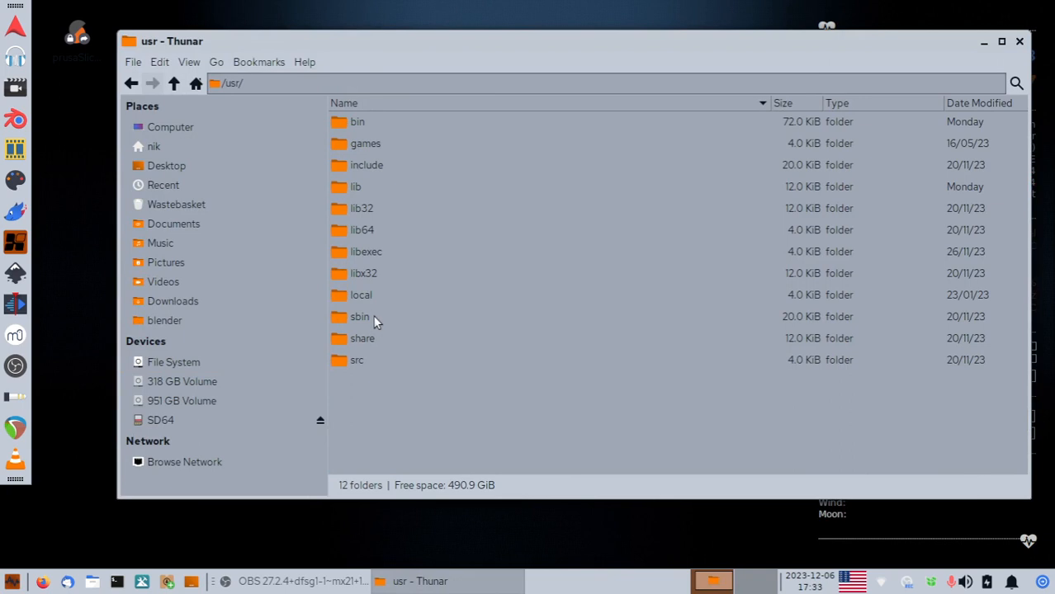
{"action": "double_click", "coordinate": [371, 337]}
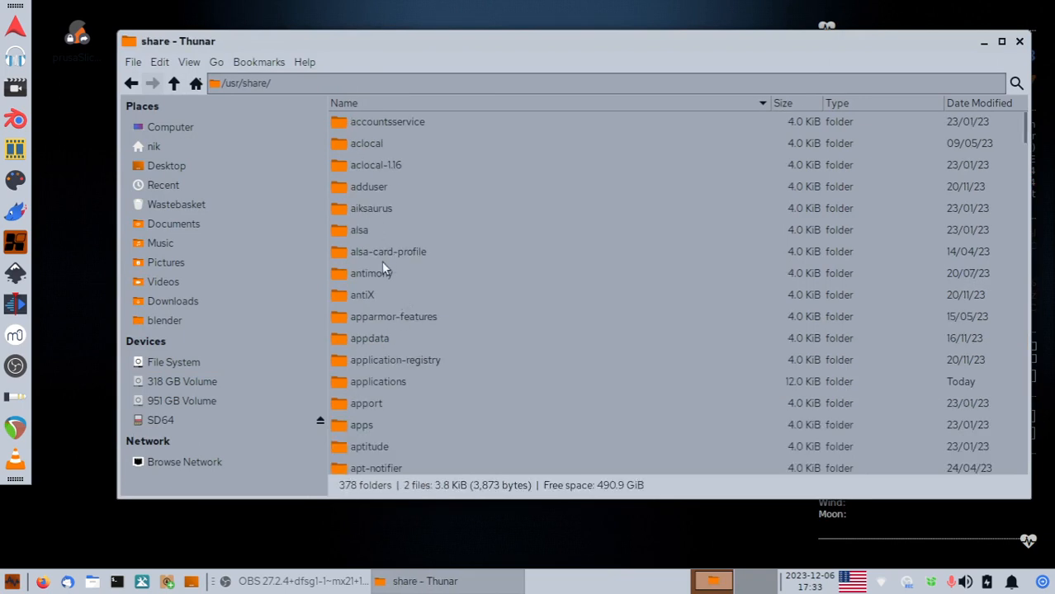
{"action": "left_click", "coordinate": [376, 382]}
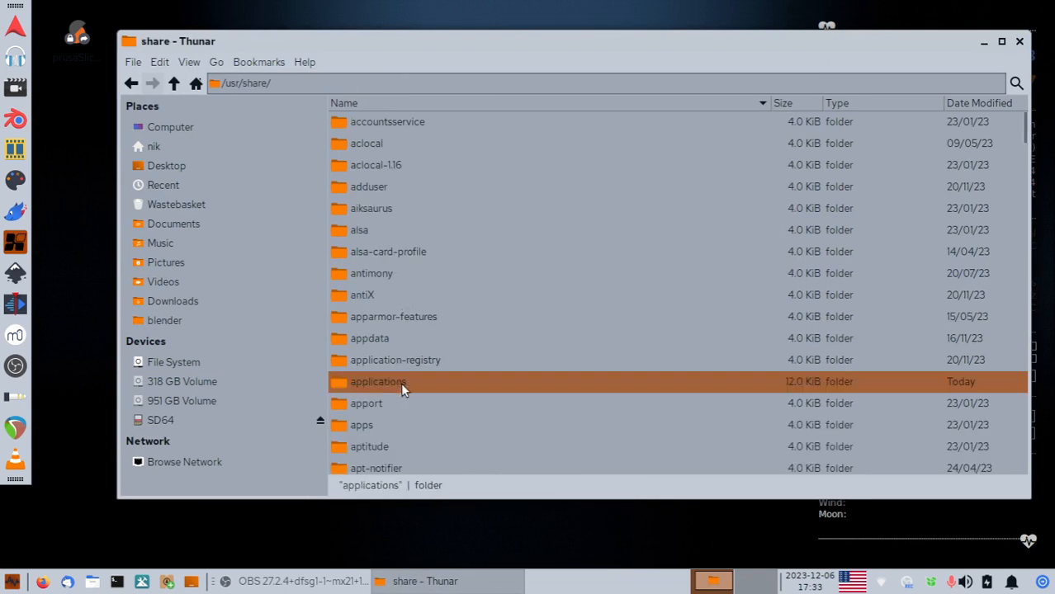
{"action": "right_click", "coordinate": [400, 382]}
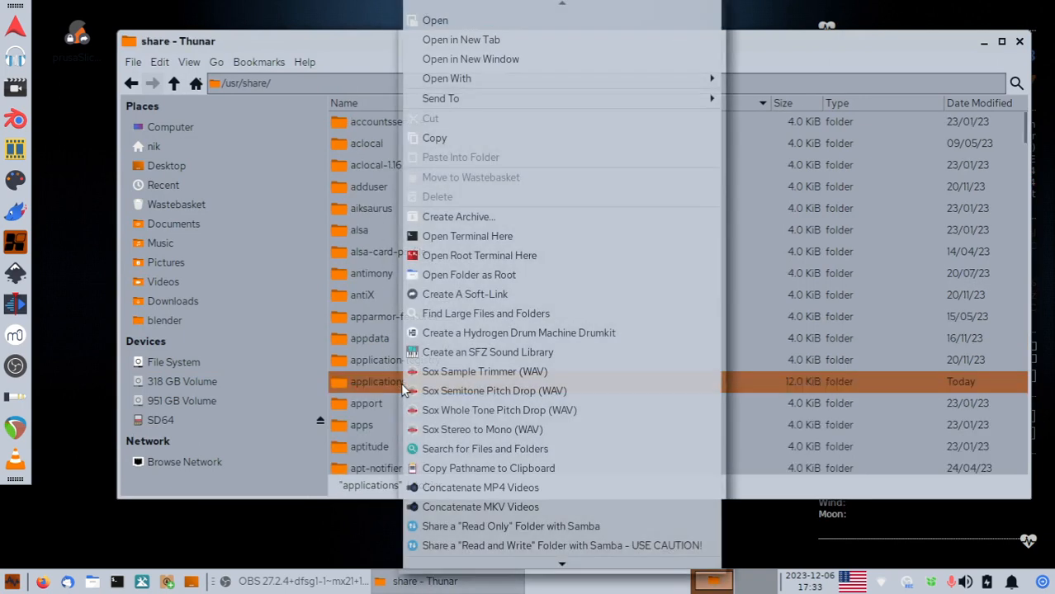
{"action": "left_click", "coordinate": [479, 275]}
{"action": "type", "text": "••••"}
{"action": "key", "text": "Return"}
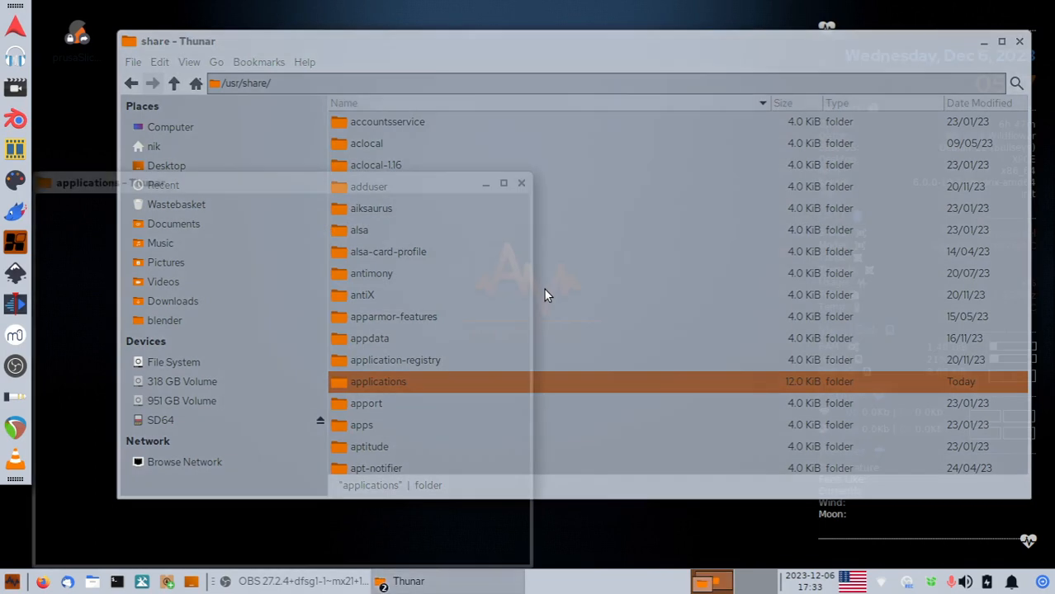
Add a new empty file called blender2.8.desktop in the root applications window, then move the window.
{"action": "right_click", "coordinate": [505, 292]}
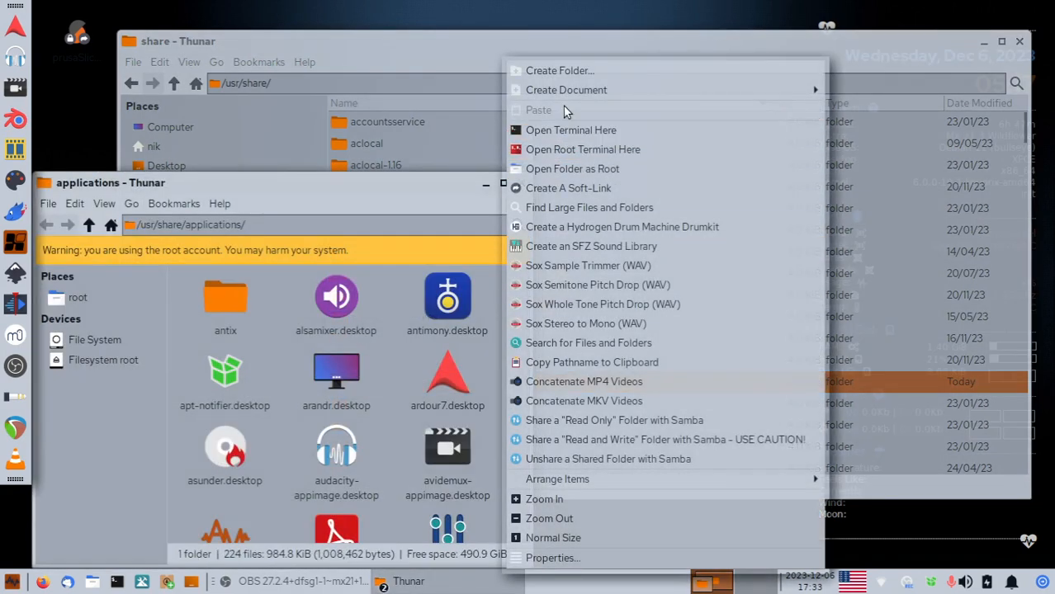
{"action": "mouse_move", "coordinate": [570, 90]}
{"action": "left_click", "coordinate": [874, 122]}
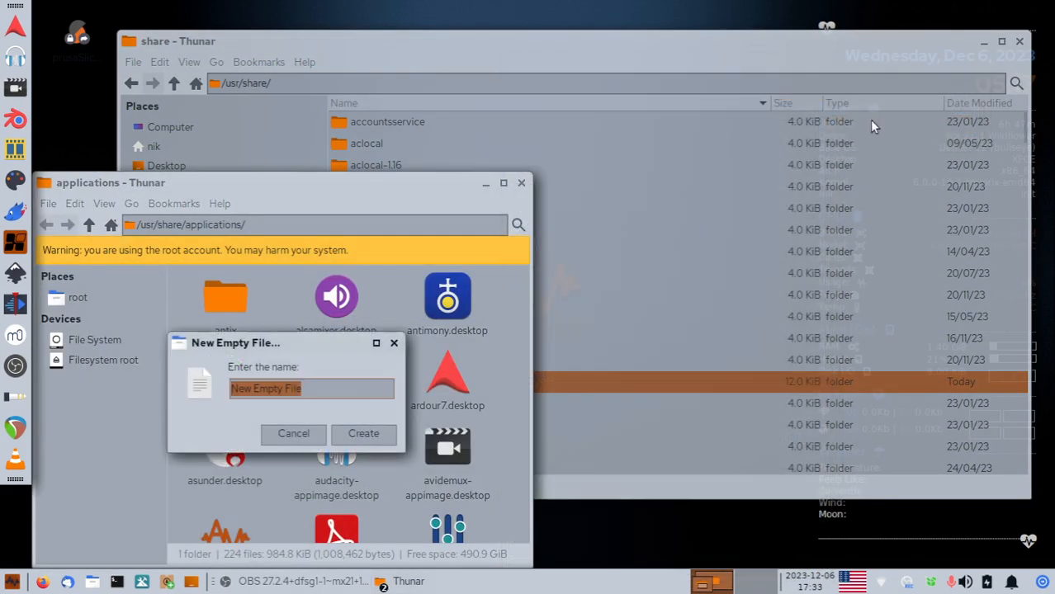
{"action": "type", "text": "ble"}
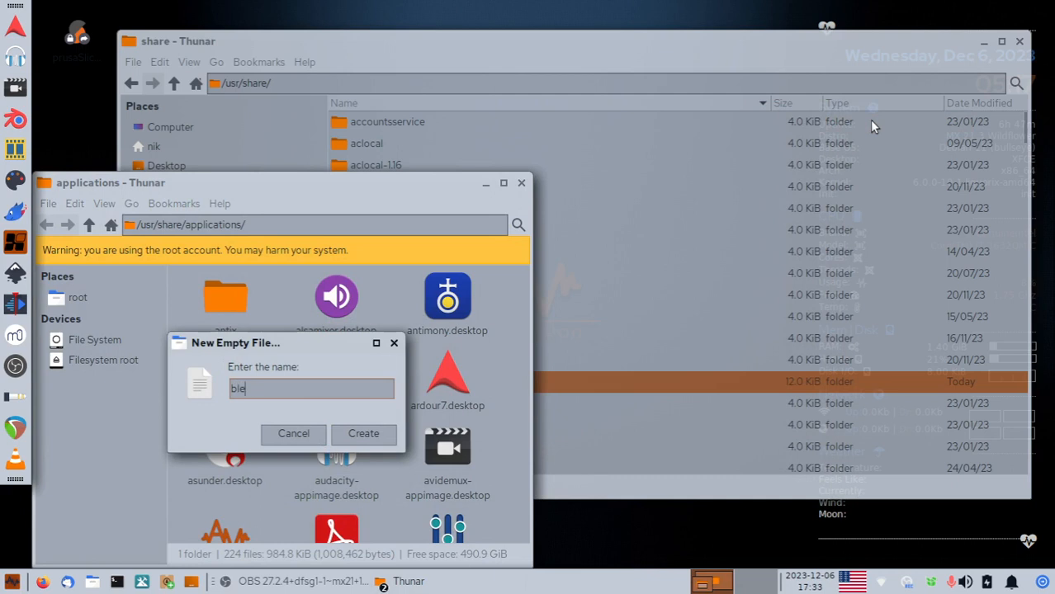
{"action": "type", "text": "nder2.8.desktop"}
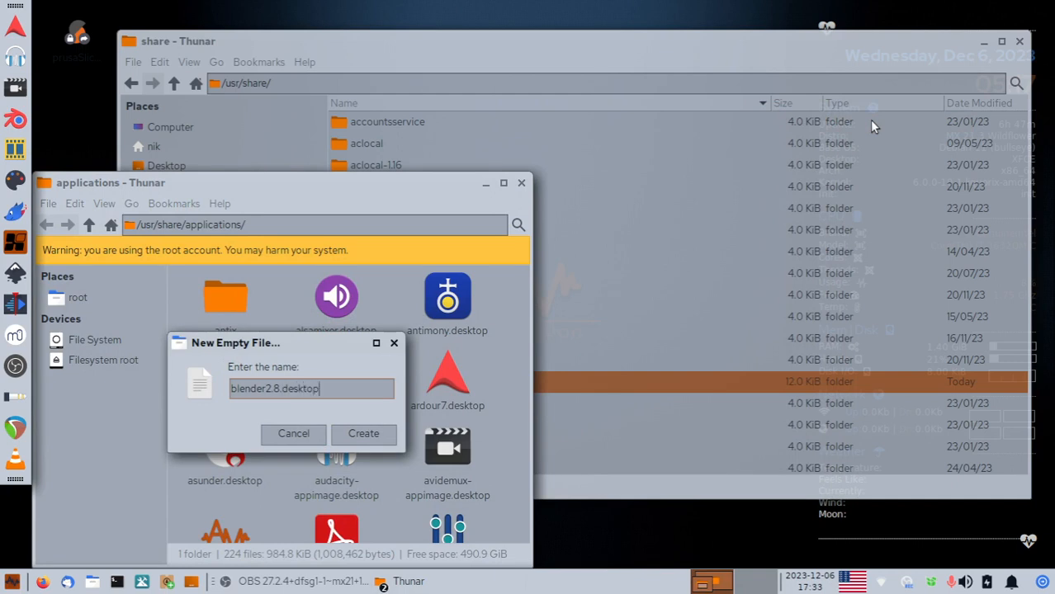
{"action": "key", "text": "Return"}
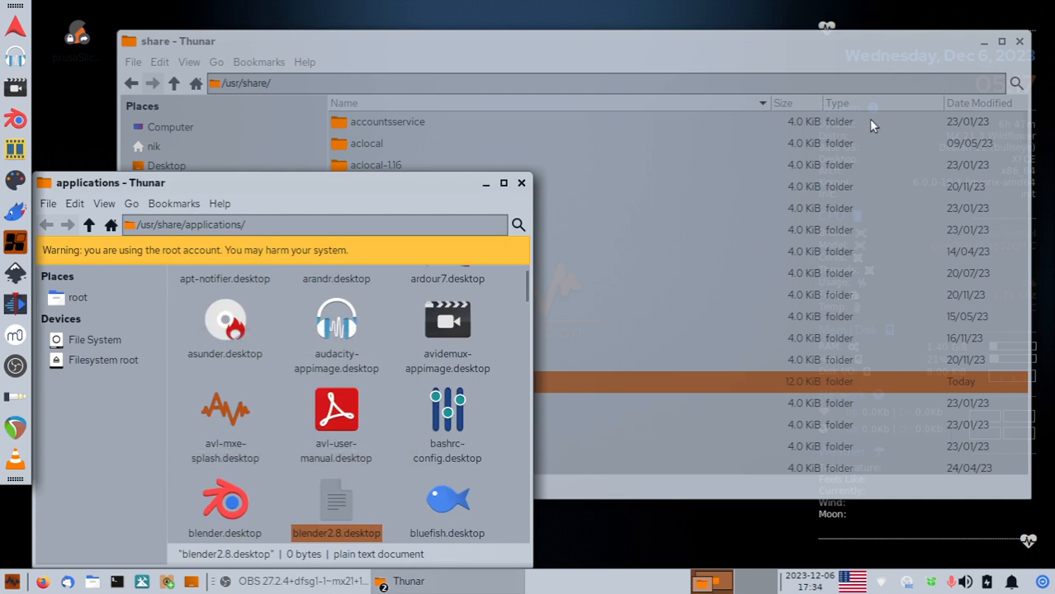
{"action": "left_click_drag", "start_coordinate": [378, 187], "coordinate": [515, 86]}
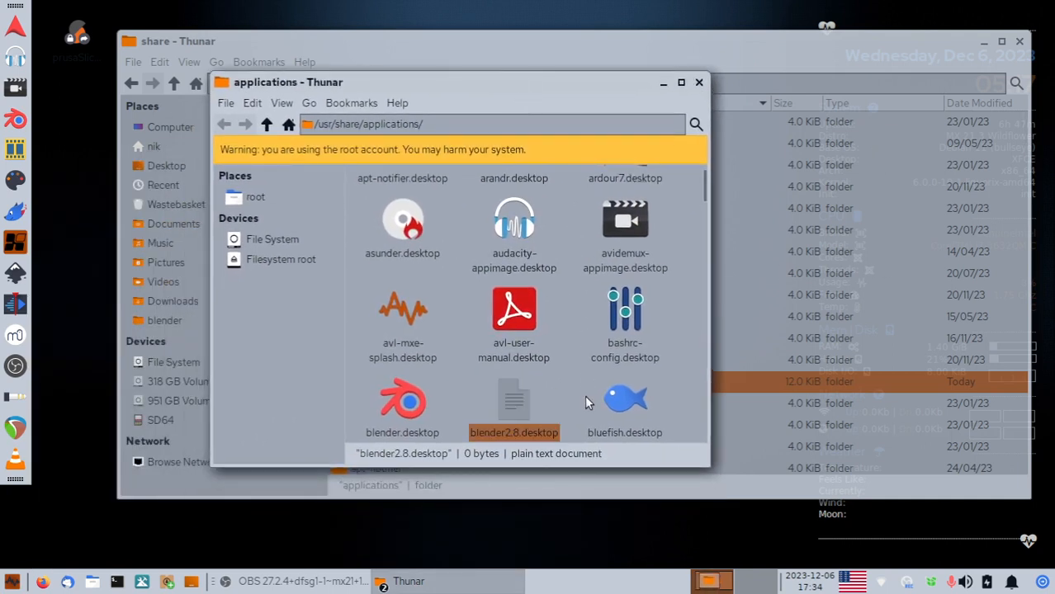
Try launching blender2.8.desktop, dismiss the execution error, and open its Properties.
{"action": "double_click", "coordinate": [523, 401]}
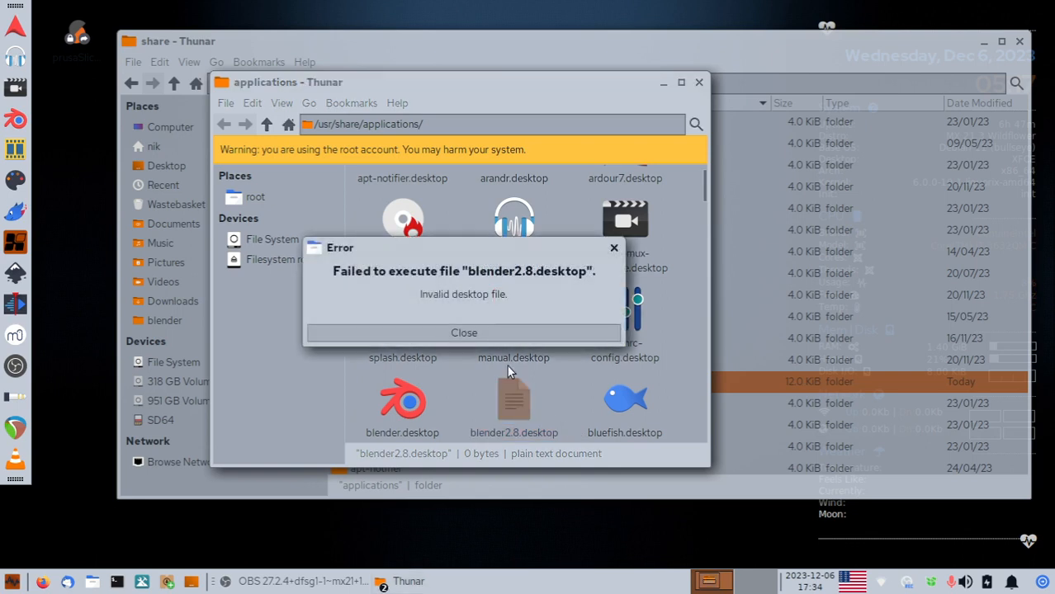
{"action": "left_click", "coordinate": [476, 333]}
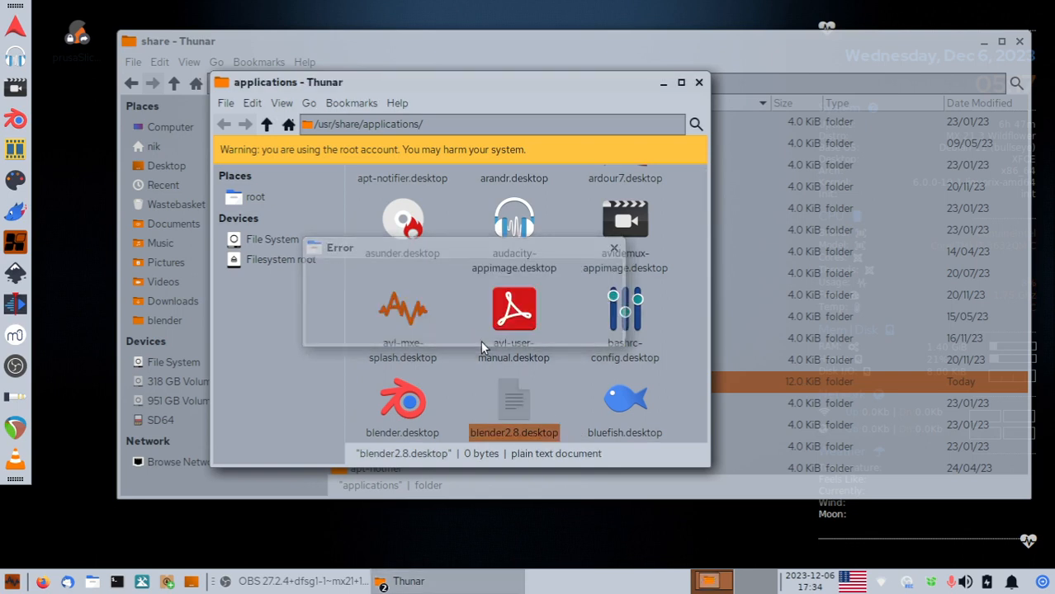
{"action": "right_click", "coordinate": [516, 400]}
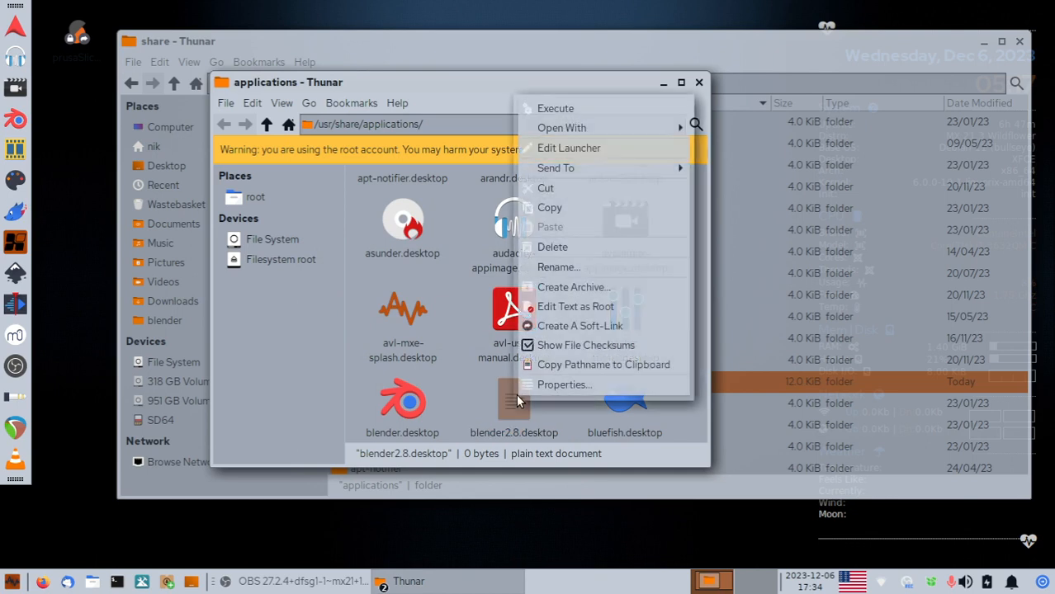
{"action": "left_click", "coordinate": [556, 383]}
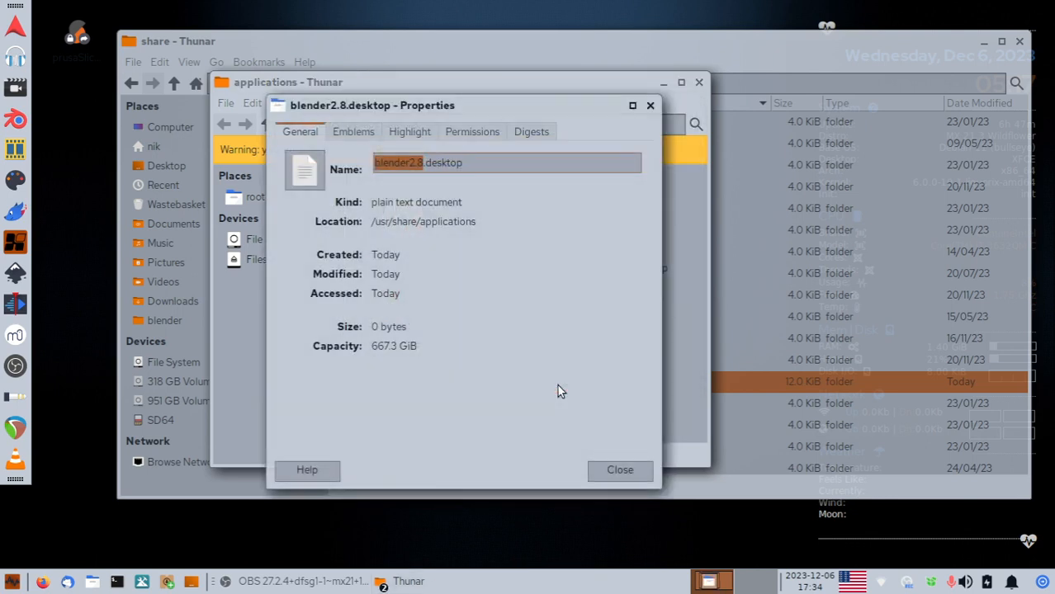
Look through the Emblems, Highlight, Permissions and Checksums tabs, ending back on General.
{"action": "left_click", "coordinate": [355, 128]}
{"action": "left_click", "coordinate": [409, 133]}
{"action": "left_click", "coordinate": [486, 131]}
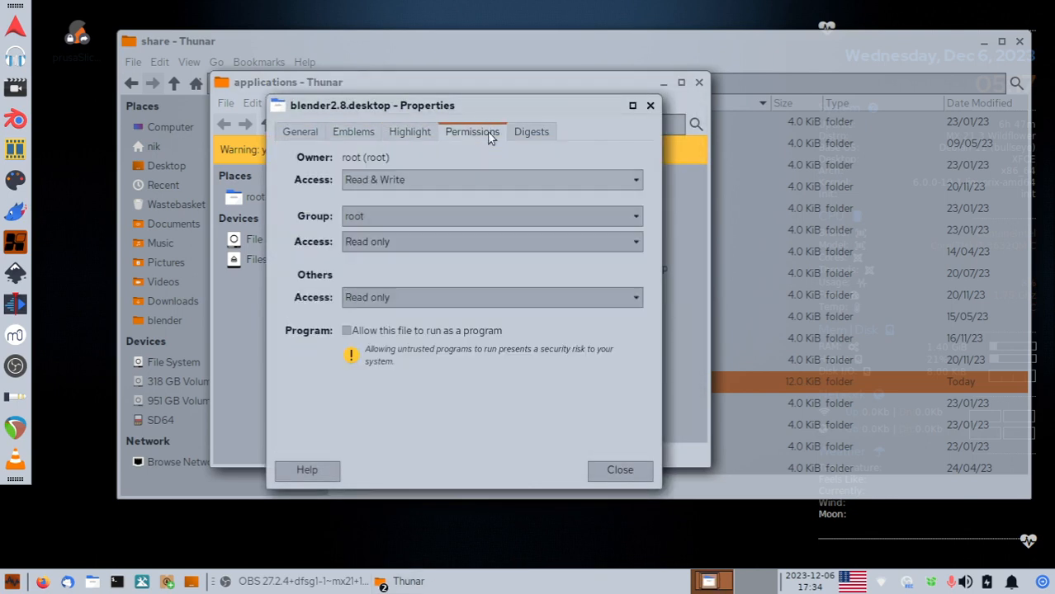
{"action": "left_click", "coordinate": [541, 131]}
{"action": "left_click", "coordinate": [486, 130]}
{"action": "left_click", "coordinate": [419, 130]}
{"action": "left_click", "coordinate": [364, 134]}
{"action": "left_click", "coordinate": [312, 136]}
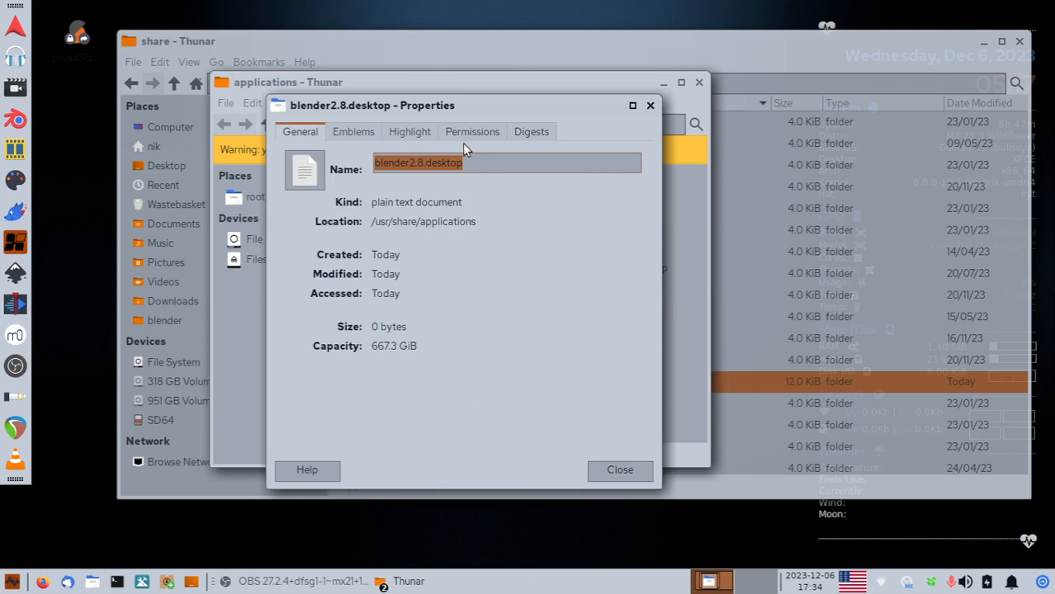
Set blender2.8.desktop's icon to 4Pane.
{"action": "left_click_drag", "start_coordinate": [516, 109], "coordinate": [564, 102]}
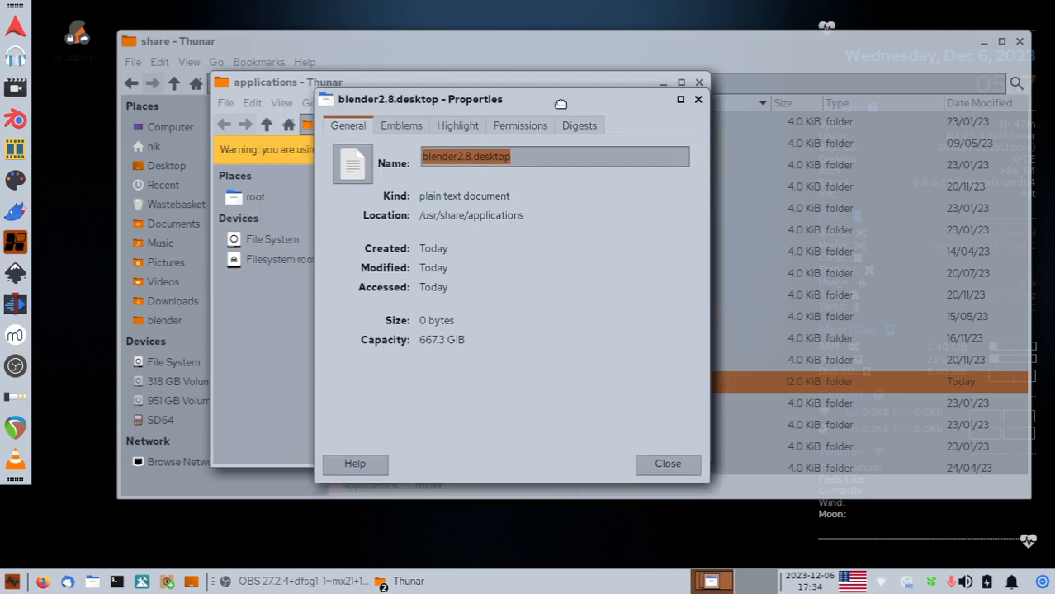
{"action": "left_click", "coordinate": [358, 169]}
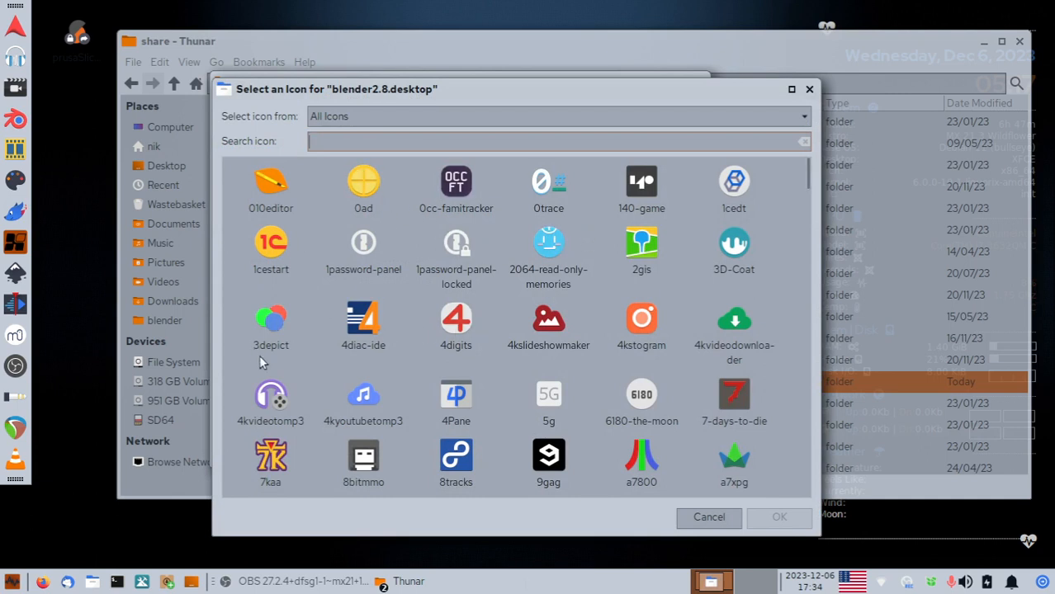
{"action": "left_click", "coordinate": [455, 397]}
{"action": "left_click", "coordinate": [779, 516]}
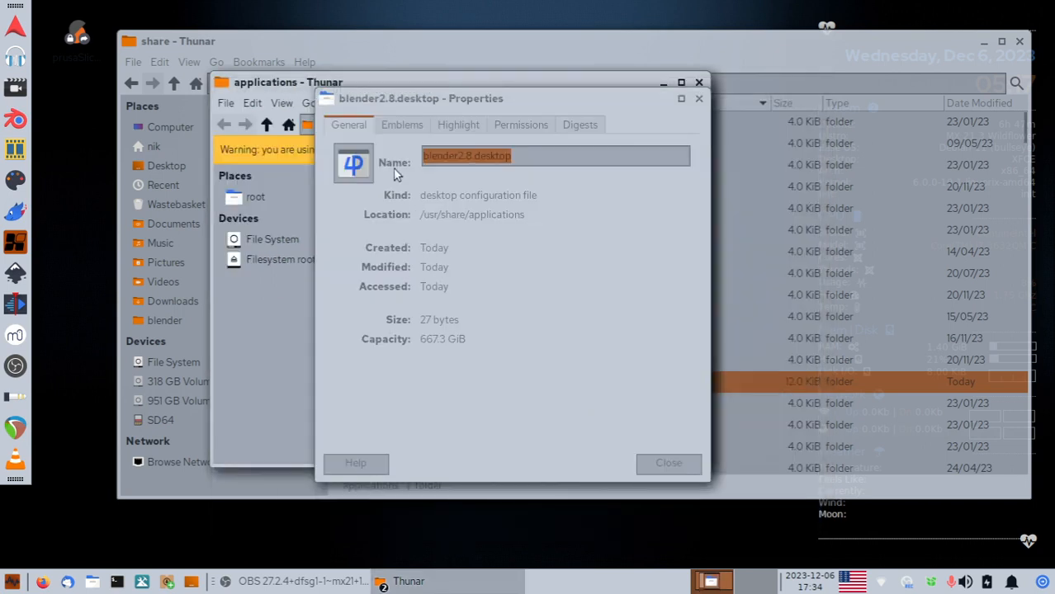
Allow blender2.8.desktop to run as a program and close Properties.
{"action": "left_click", "coordinate": [513, 127]}
{"action": "left_click", "coordinate": [396, 325]}
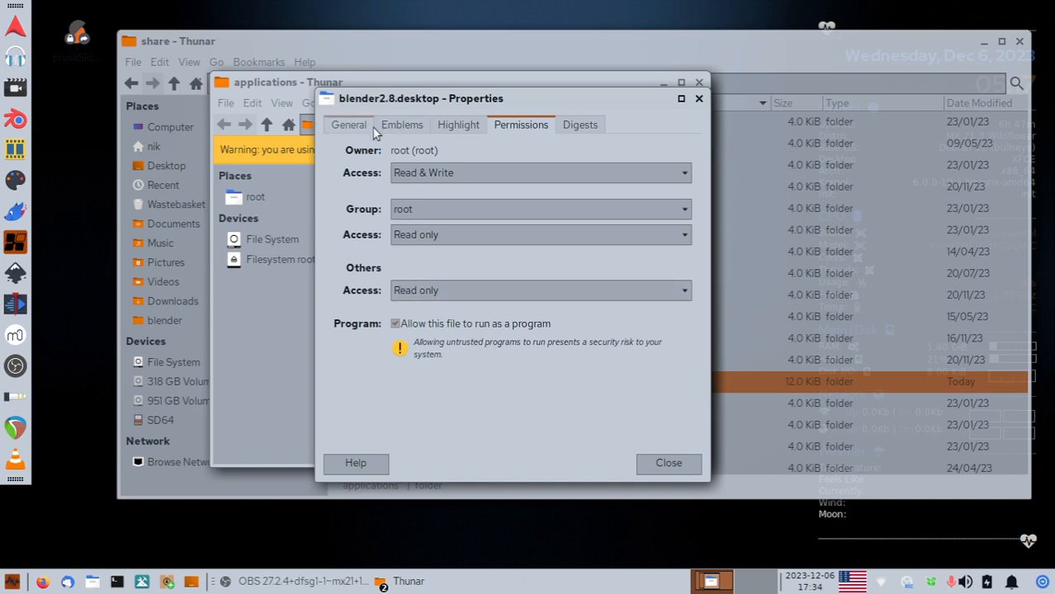
{"action": "left_click", "coordinate": [657, 464]}
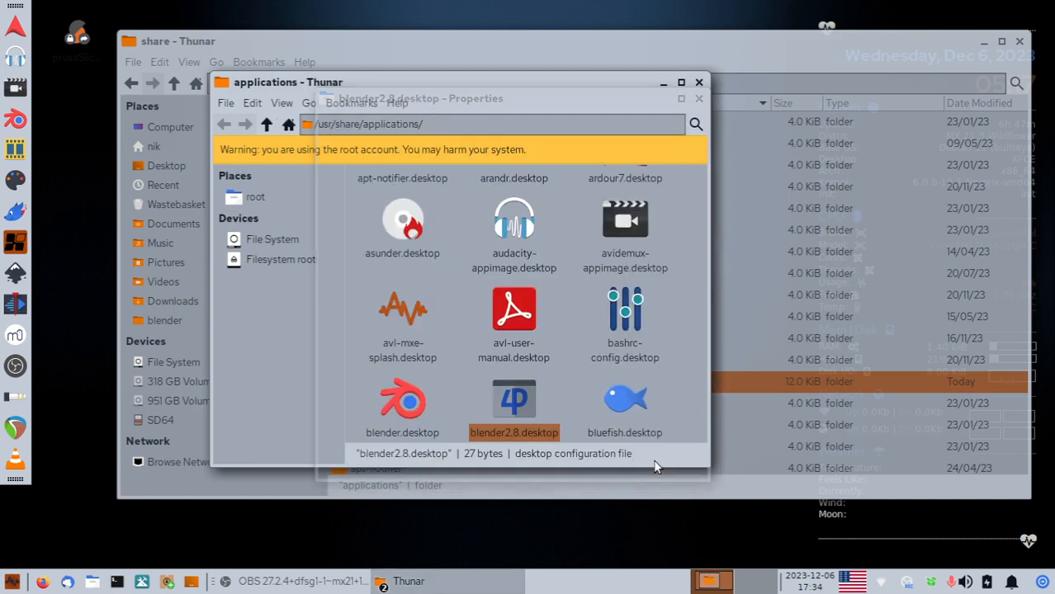
Open blender2.8.desktop's Launcher properties at the Command field, plus a new home-folder Thunar window.
{"action": "right_click", "coordinate": [518, 402]}
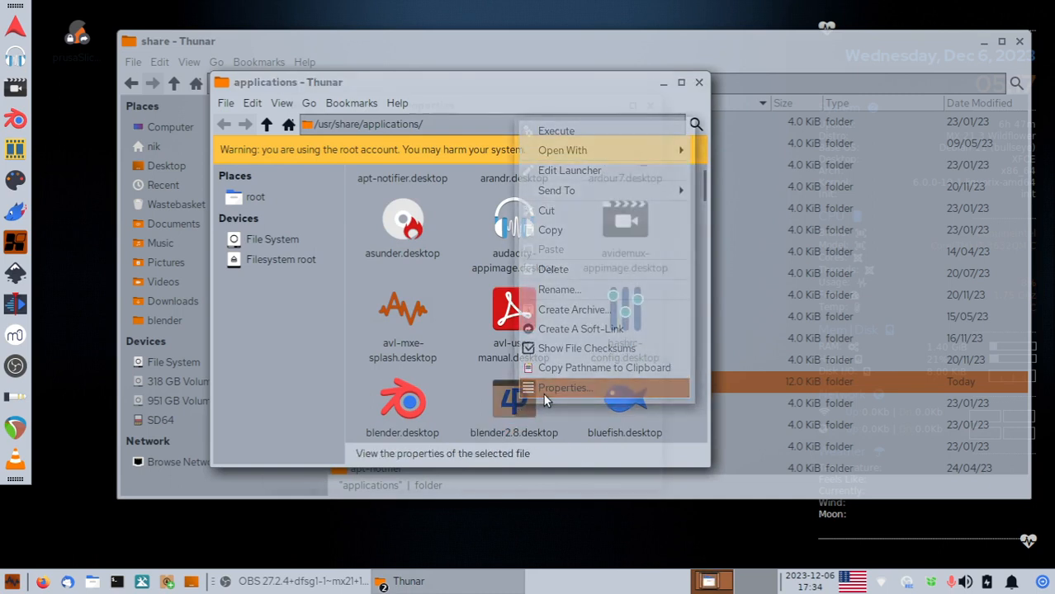
{"action": "left_click", "coordinate": [543, 394]}
{"action": "left_click", "coordinate": [587, 131]}
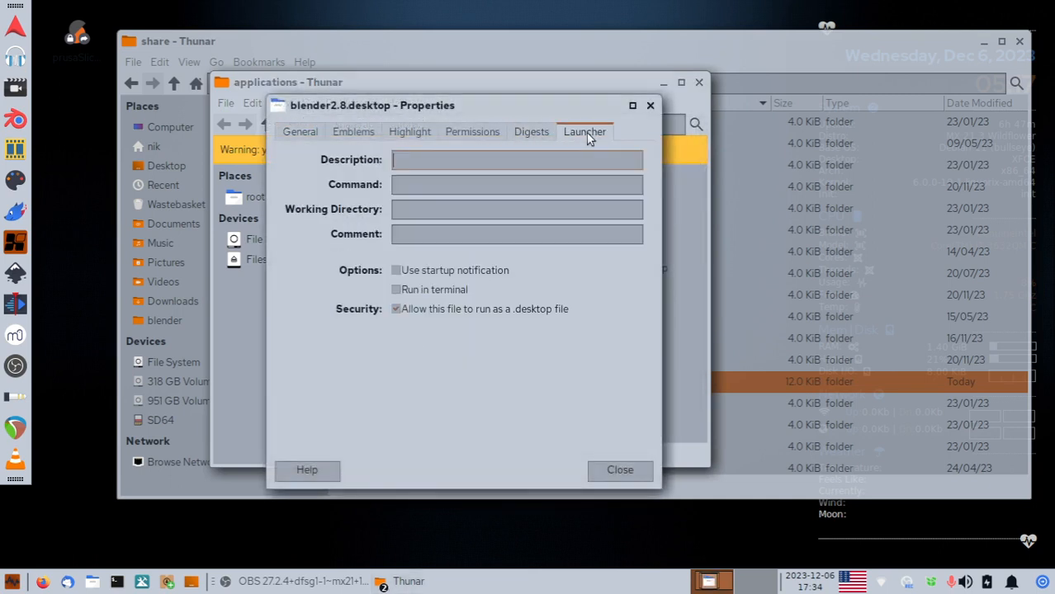
{"action": "left_click", "coordinate": [442, 185]}
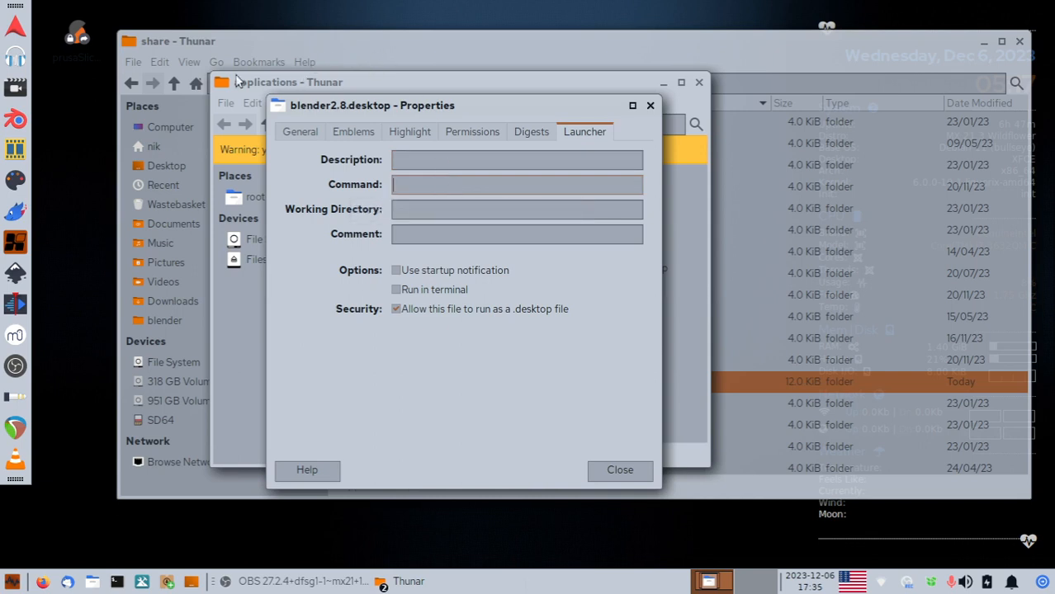
{"action": "left_click", "coordinate": [93, 582]}
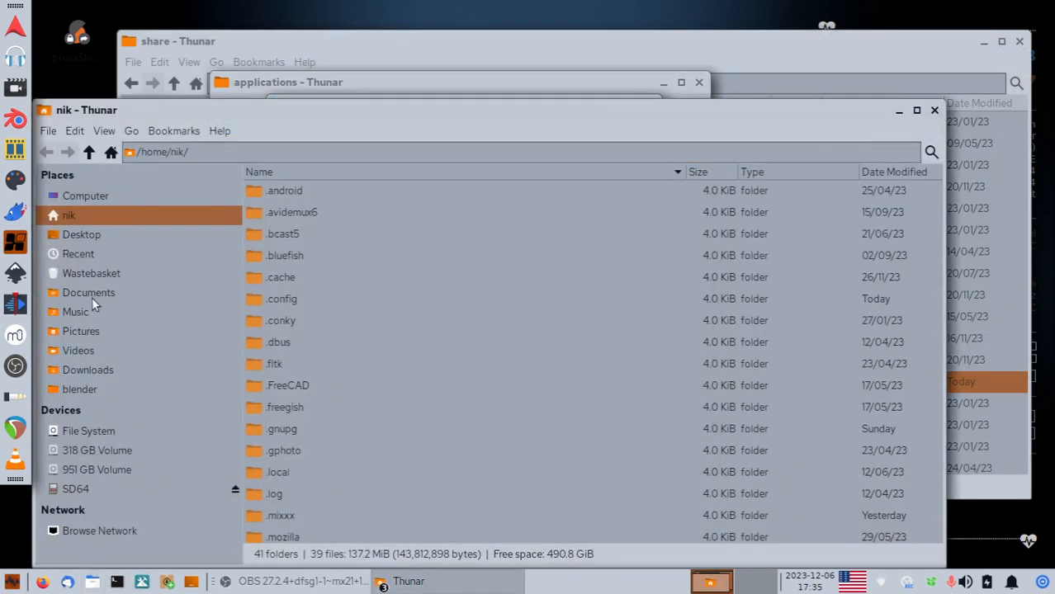
Copy the blender-2.80-linux-glibc217-x86_64 folder path and paste it into the launcher's Command field.
{"action": "scroll", "coordinate": [297, 371], "scroll_direction": "down", "scroll_amount": 5}
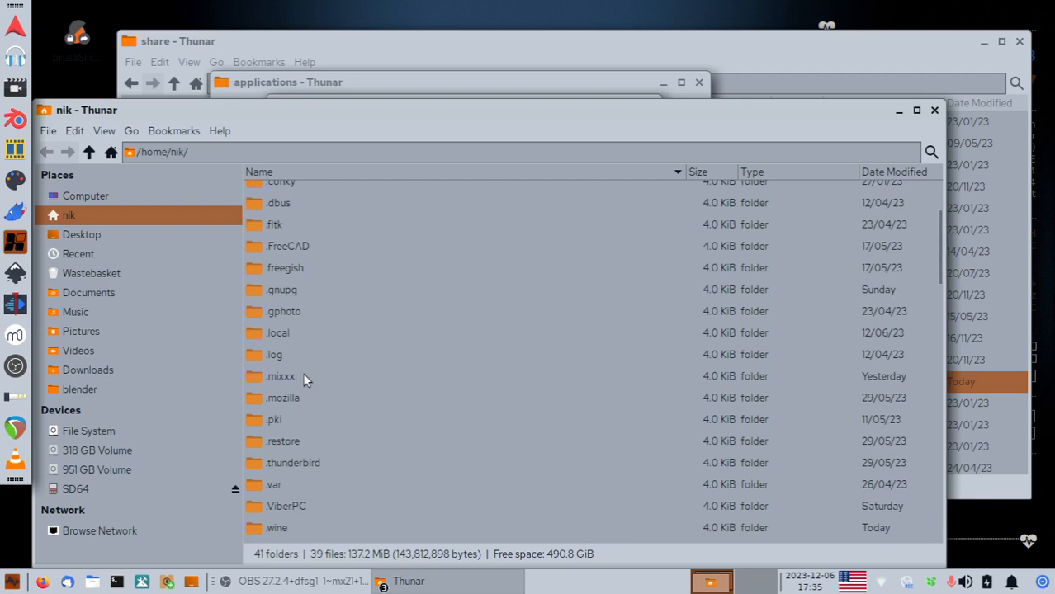
{"action": "scroll", "coordinate": [300, 408], "scroll_direction": "down", "scroll_amount": 3}
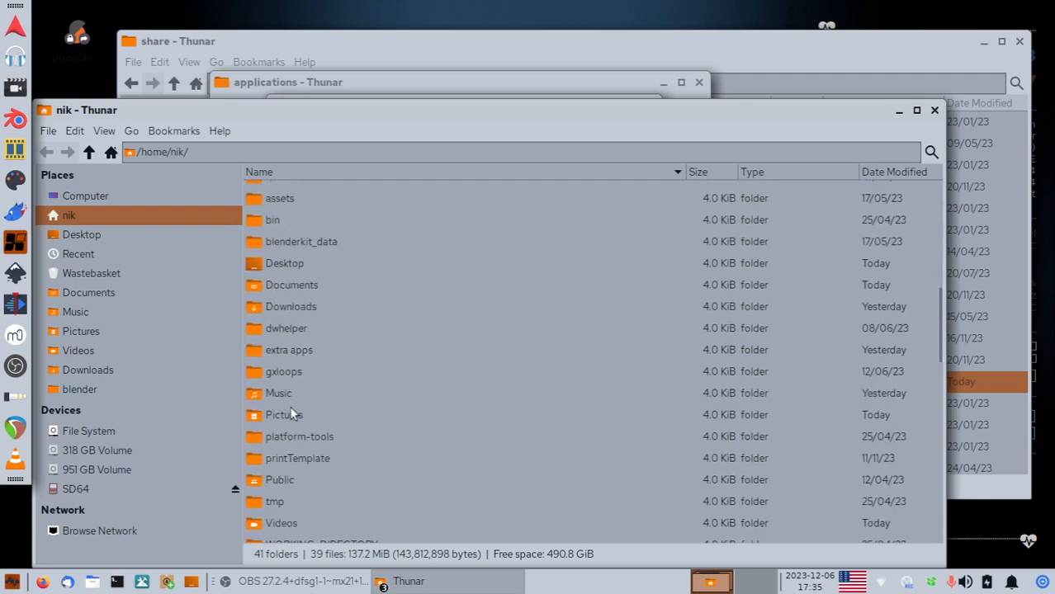
{"action": "double_click", "coordinate": [272, 351]}
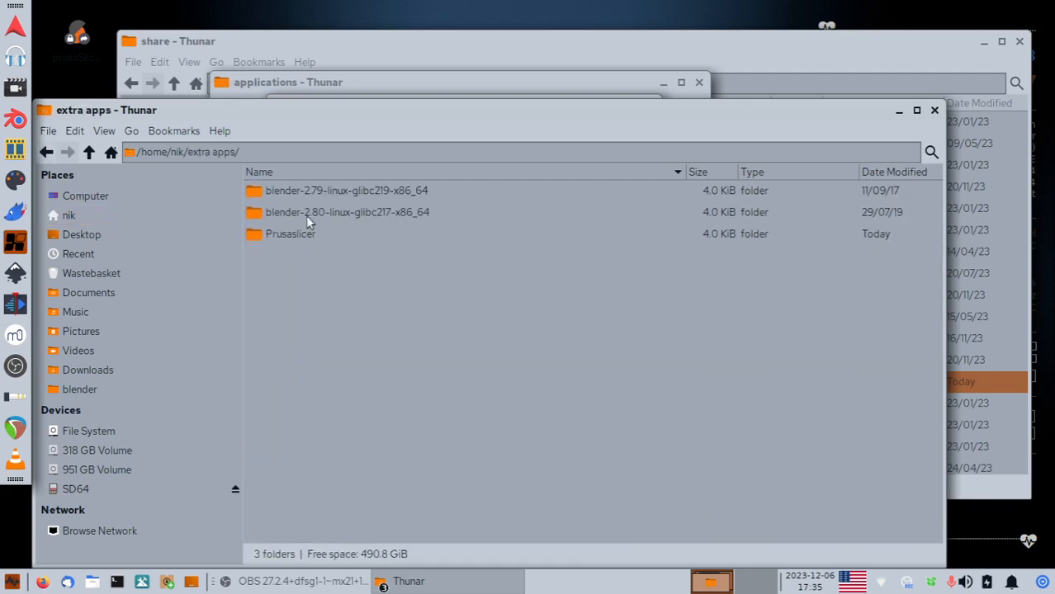
{"action": "double_click", "coordinate": [305, 215]}
{"action": "triple_click", "coordinate": [428, 151]}
{"action": "key", "text": "ctrl+c"}
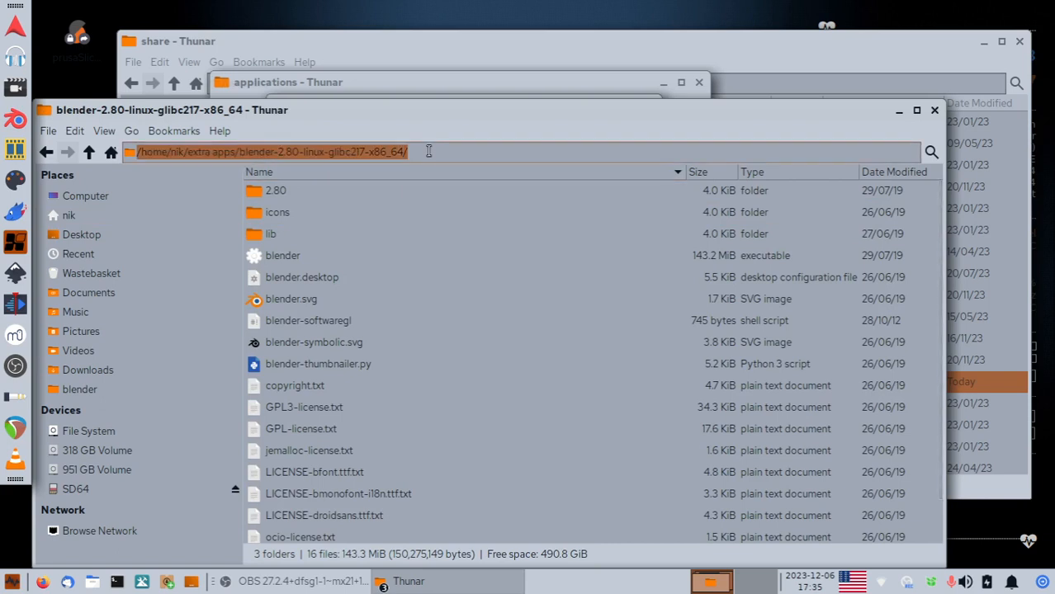
{"action": "right_click", "coordinate": [382, 151]}
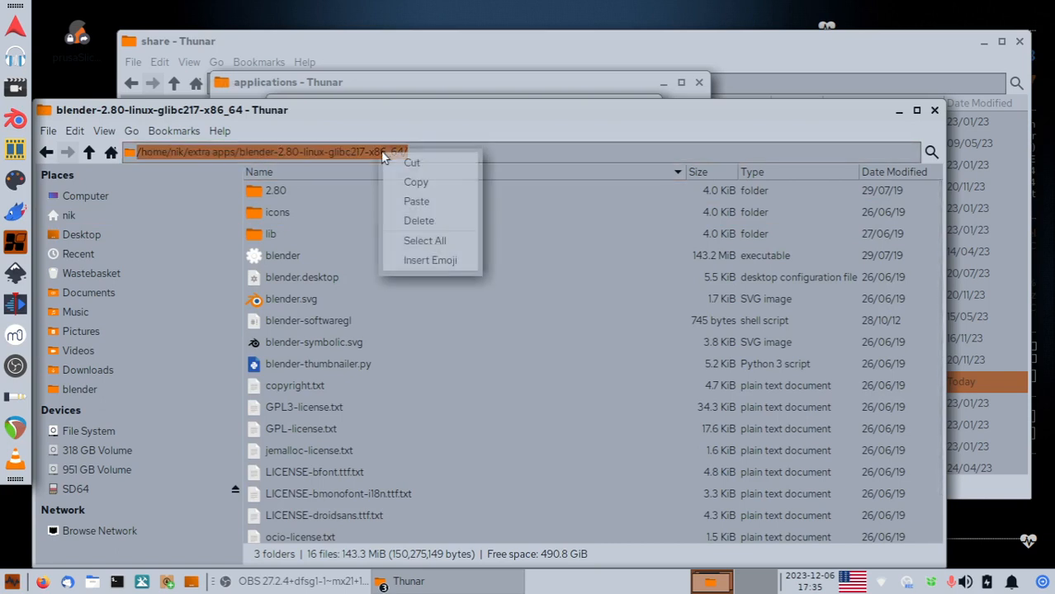
{"action": "left_click", "coordinate": [425, 183]}
{"action": "key", "text": "alt+Tab"}
{"action": "left_click", "coordinate": [430, 188]}
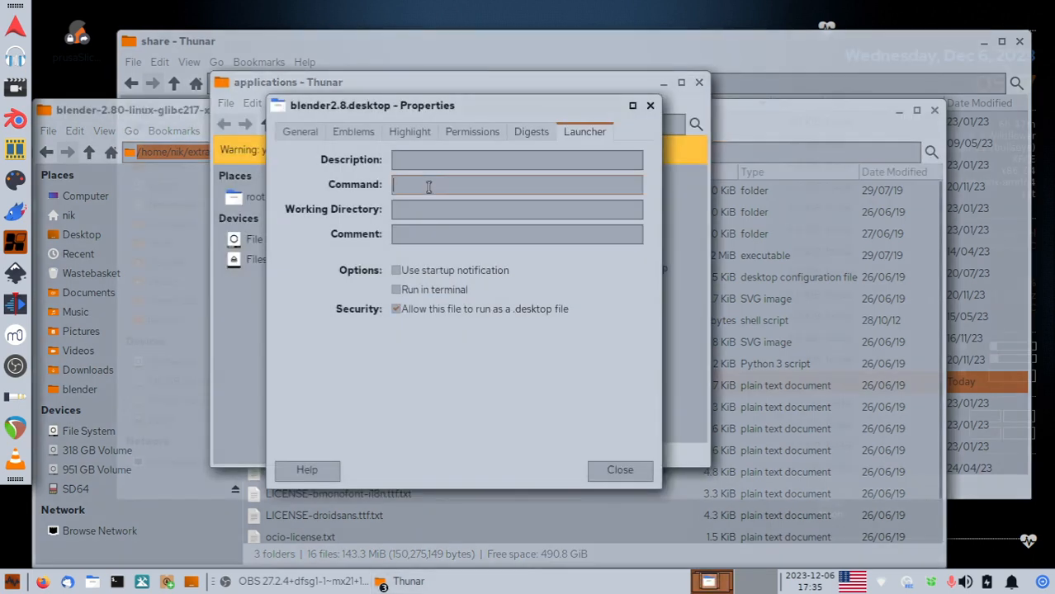
{"action": "key", "text": "ctrl+v"}
Append the executable name 'blender' to the command path and close Properties.
{"action": "key", "text": "alt+Tab"}
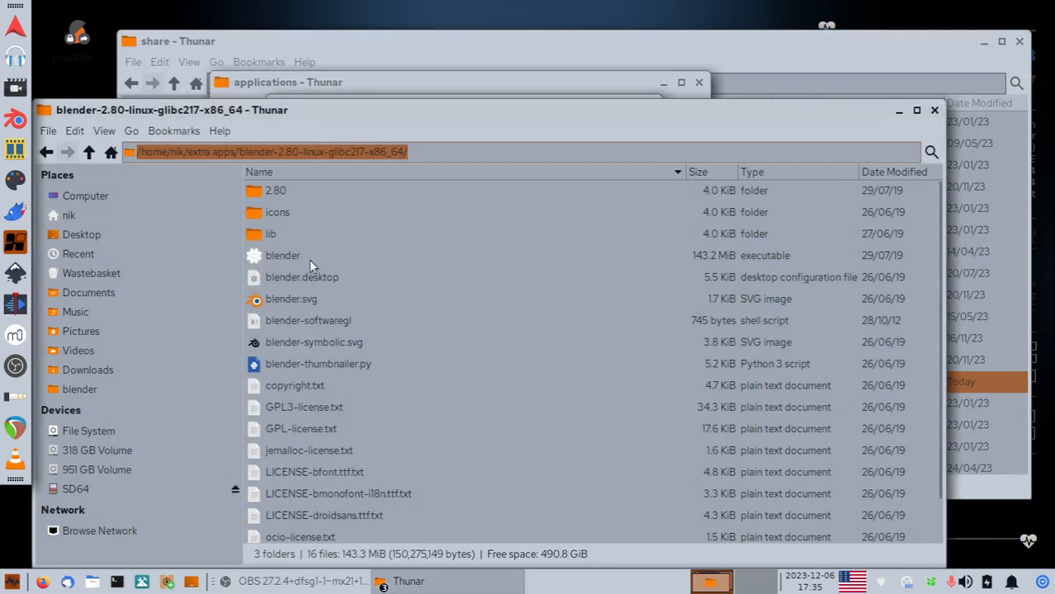
{"action": "left_click", "coordinate": [282, 256]}
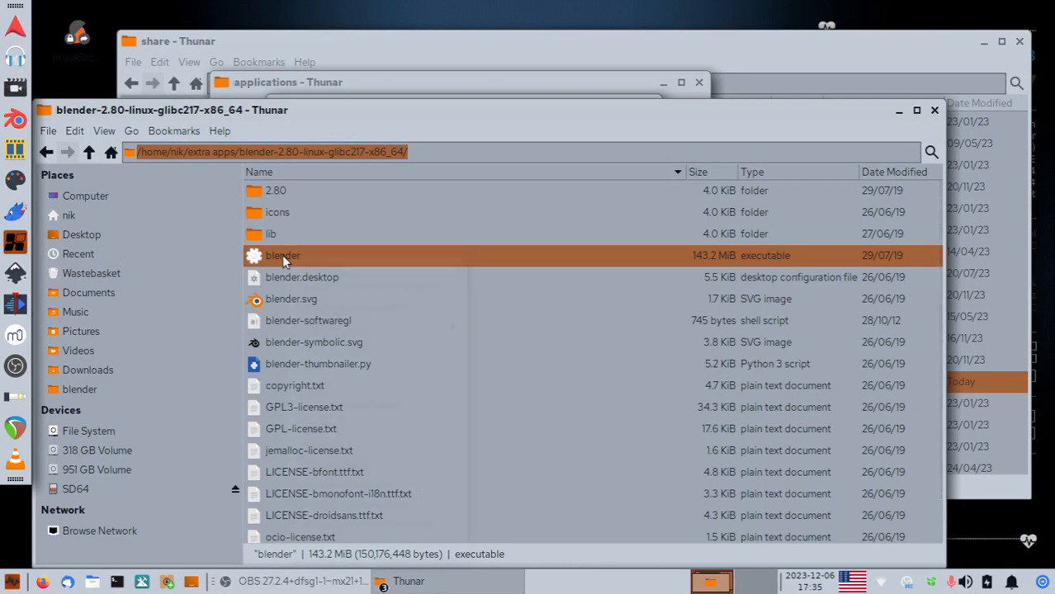
{"action": "right_click", "coordinate": [282, 255]}
{"action": "left_click", "coordinate": [330, 445]}
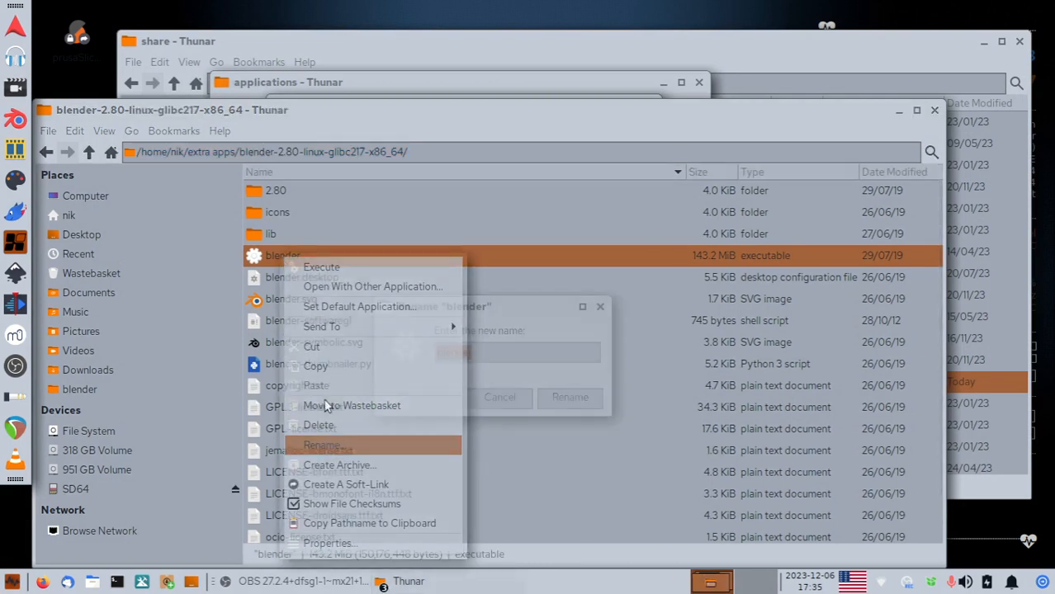
{"action": "right_click", "coordinate": [459, 355]}
{"action": "left_click", "coordinate": [487, 381]}
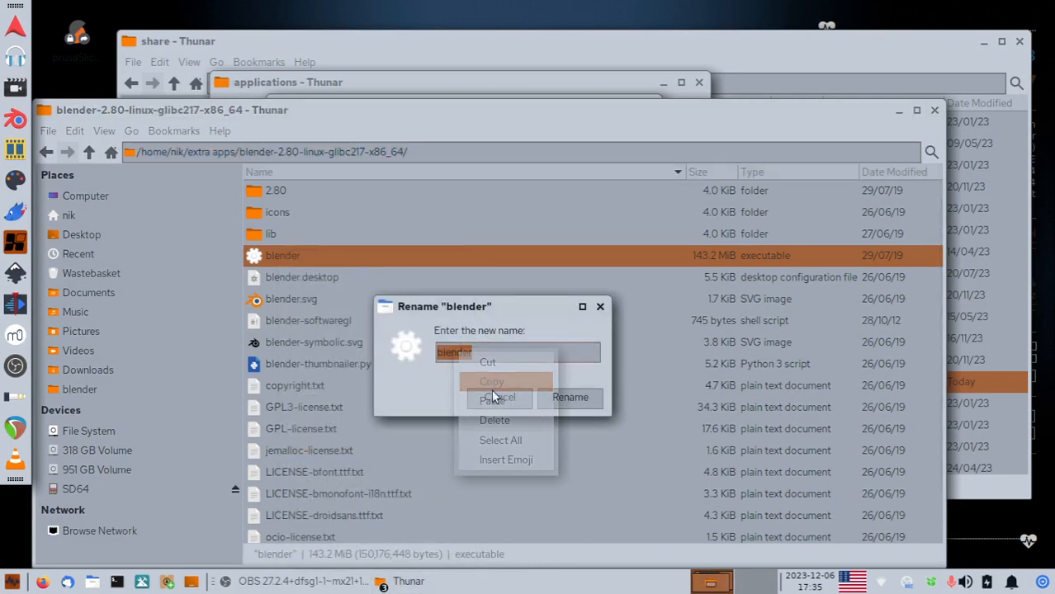
{"action": "left_click", "coordinate": [505, 397]}
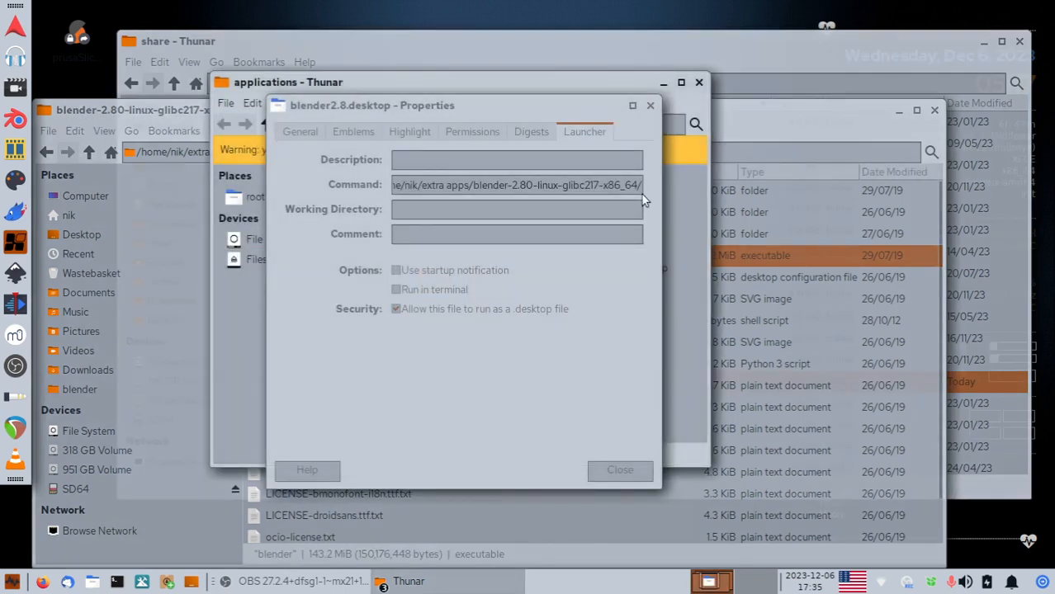
{"action": "key", "text": "ctrl+v"}
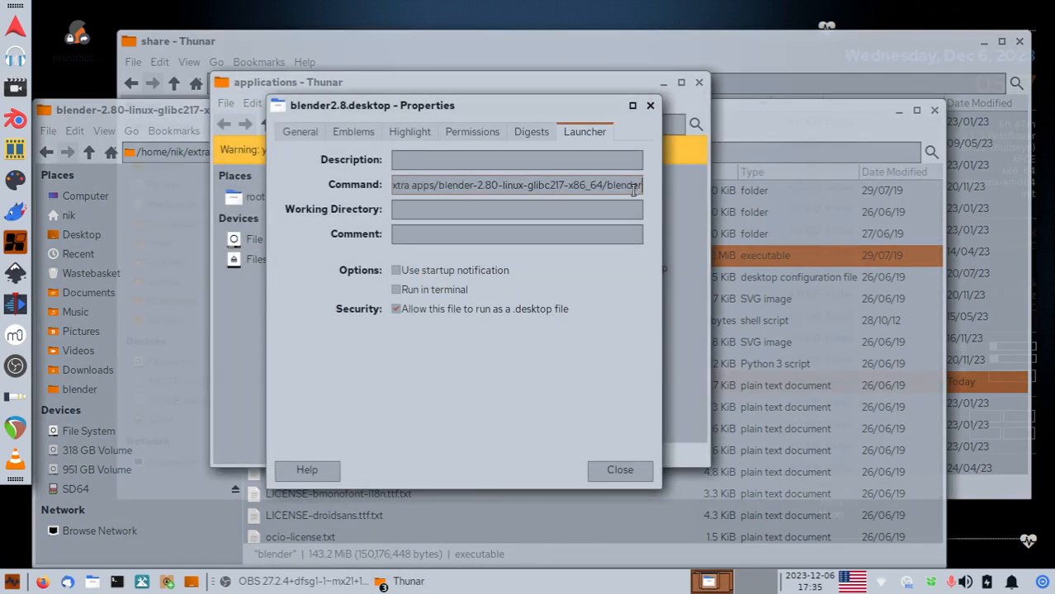
{"action": "left_click", "coordinate": [620, 470]}
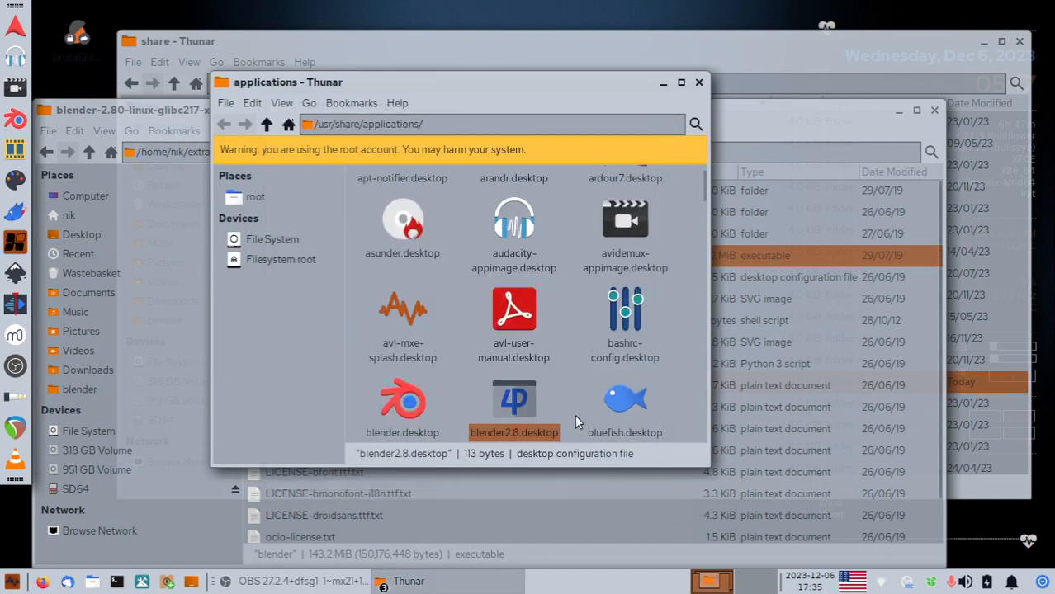
Test-launch blender2.8.desktop and dismiss the launch failure message.
{"action": "left_click_drag", "start_coordinate": [555, 86], "coordinate": [573, 72]}
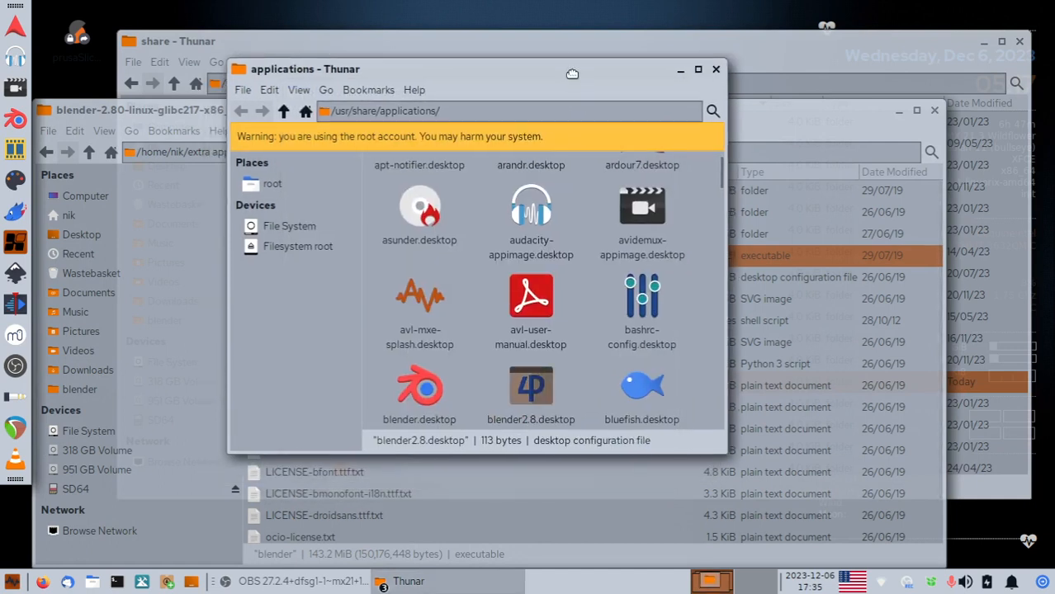
{"action": "double_click", "coordinate": [533, 390]}
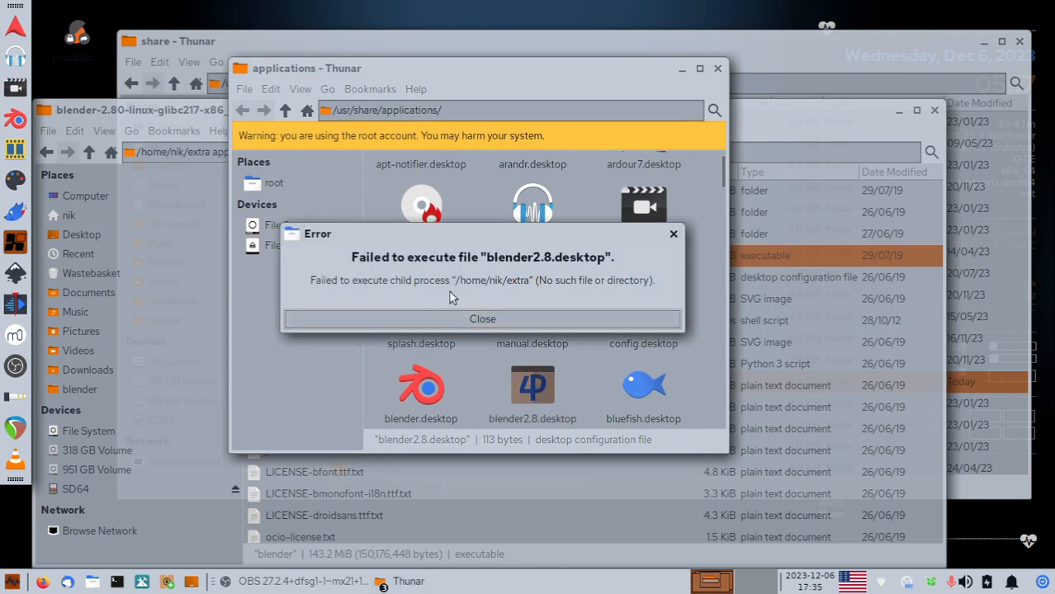
{"action": "left_click", "coordinate": [501, 321]}
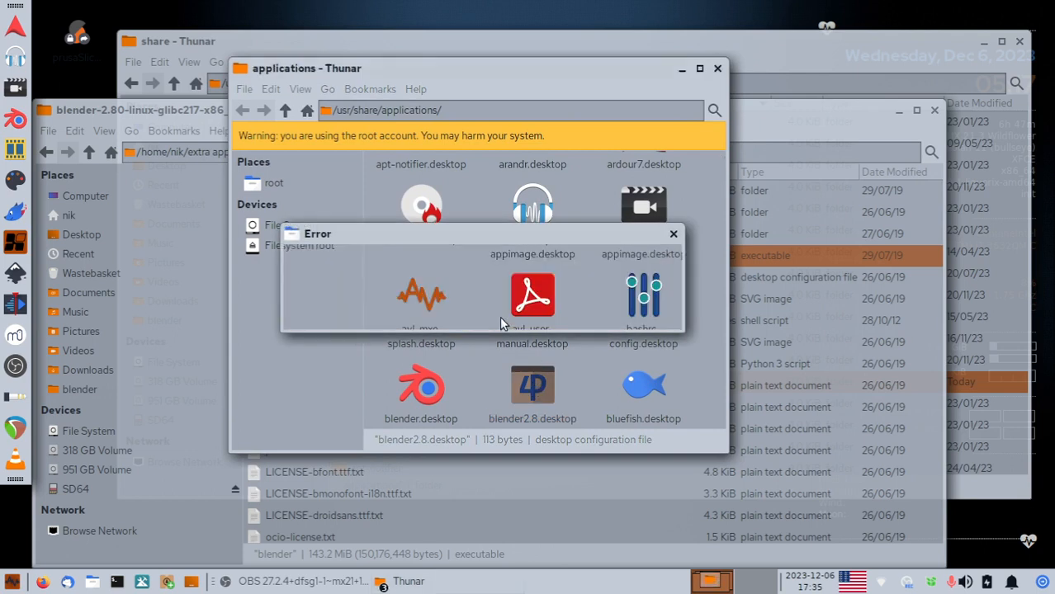
In the Launcher command, insert a backslash before the space in 'extra apps'.
{"action": "right_click", "coordinate": [535, 386]}
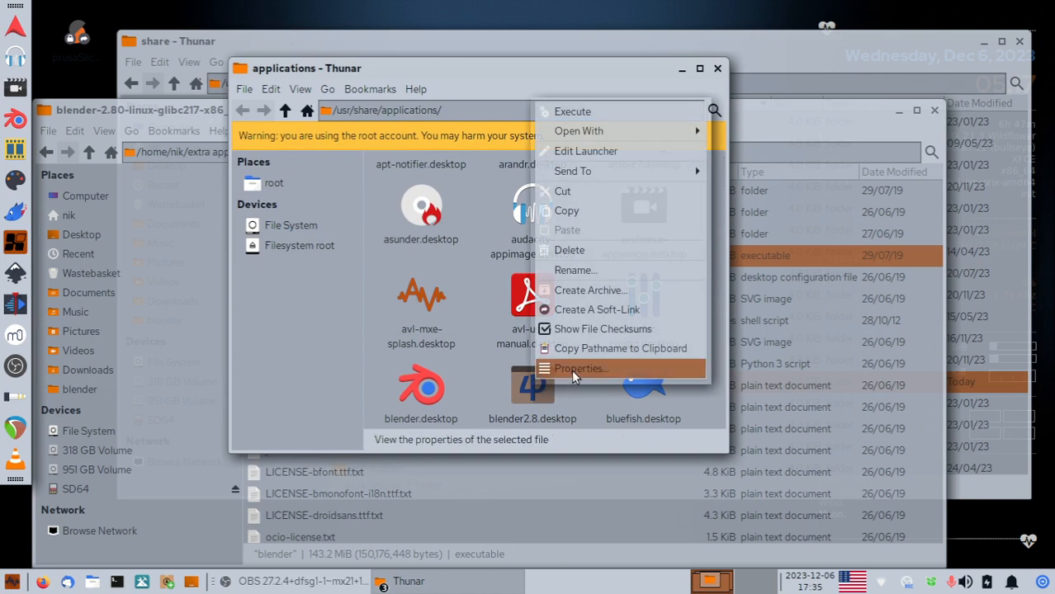
{"action": "left_click", "coordinate": [574, 370]}
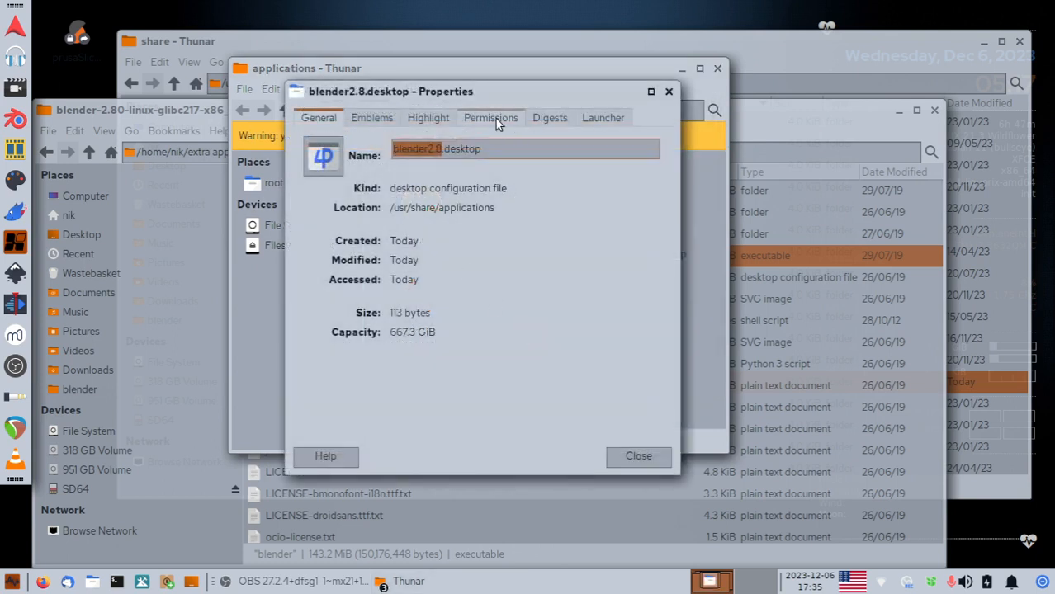
{"action": "left_click", "coordinate": [604, 117]}
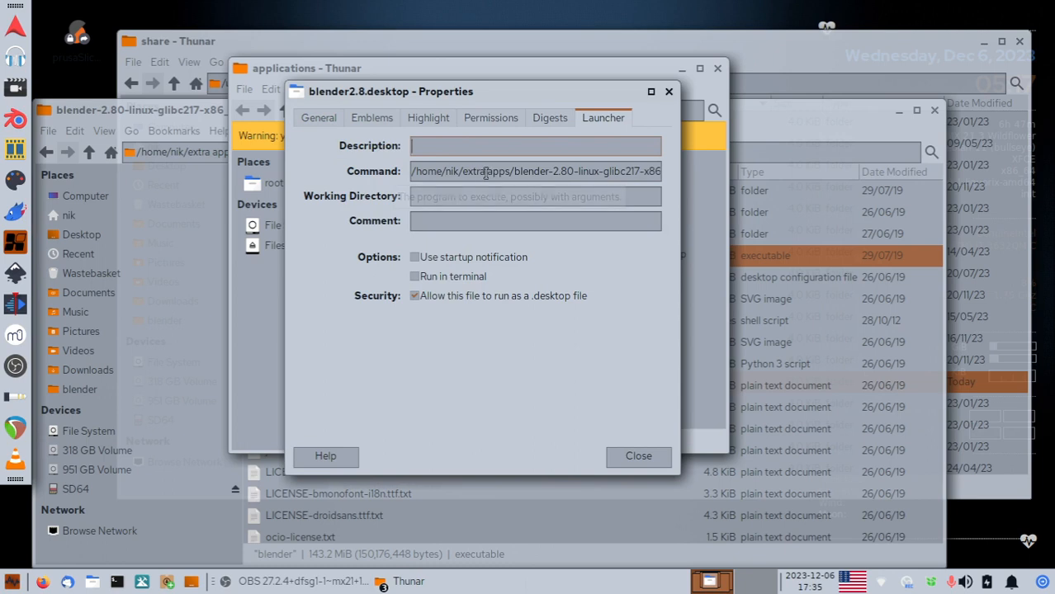
{"action": "left_click_drag", "start_coordinate": [510, 173], "coordinate": [463, 176]}
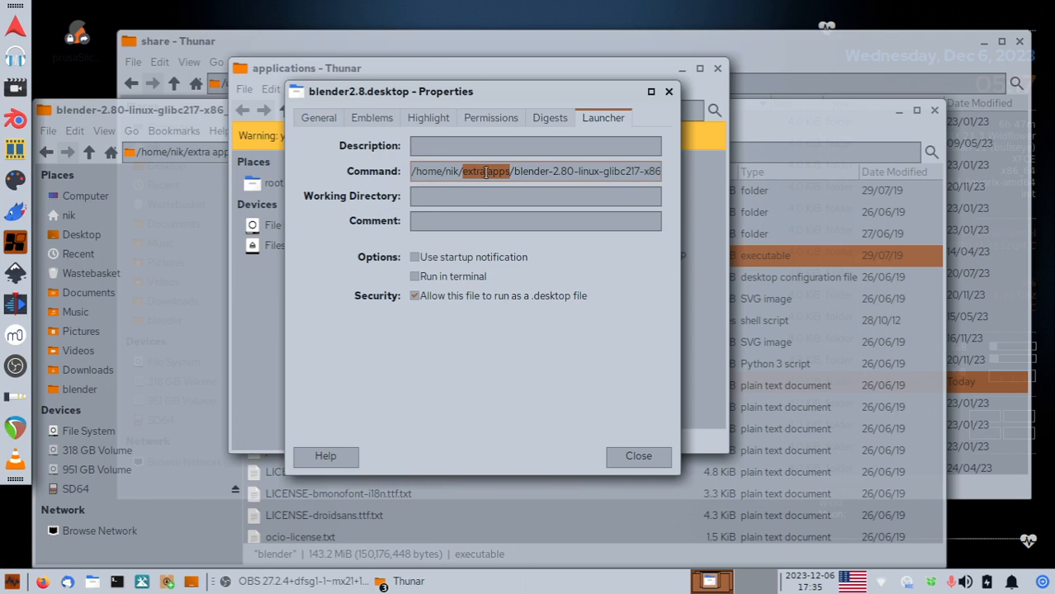
{"action": "left_click", "coordinate": [485, 172]}
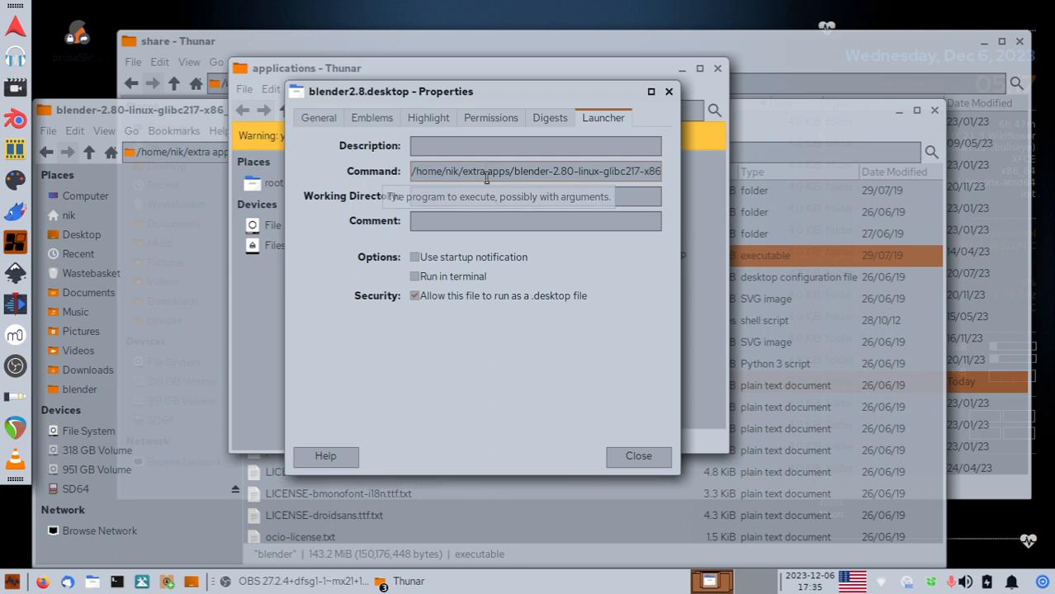
{"action": "type", "text": "\\"}
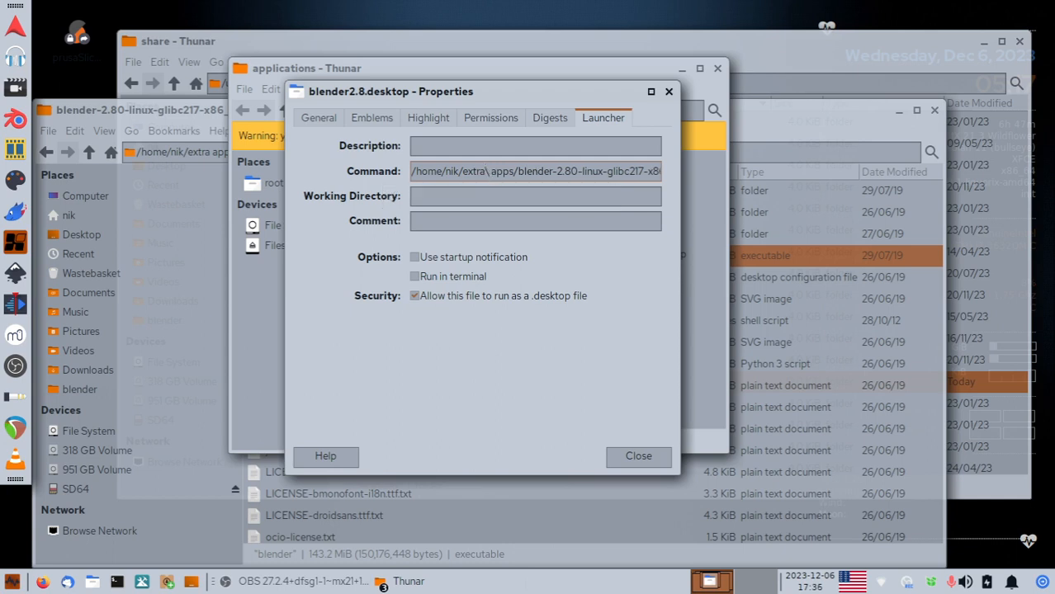
{"action": "left_click", "coordinate": [651, 455]}
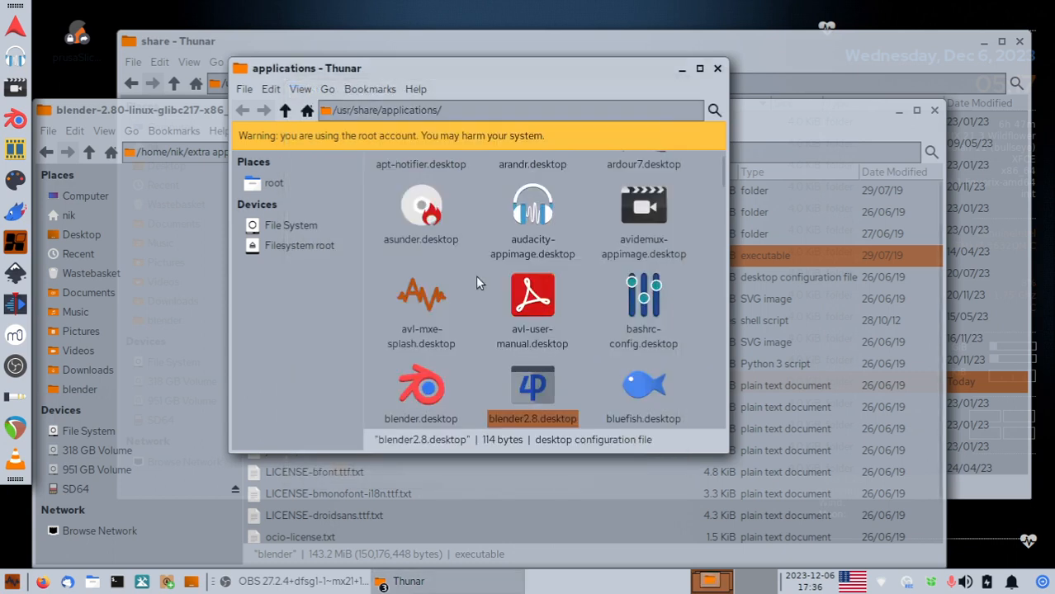
{"action": "left_click_drag", "start_coordinate": [476, 71], "coordinate": [532, 98]}
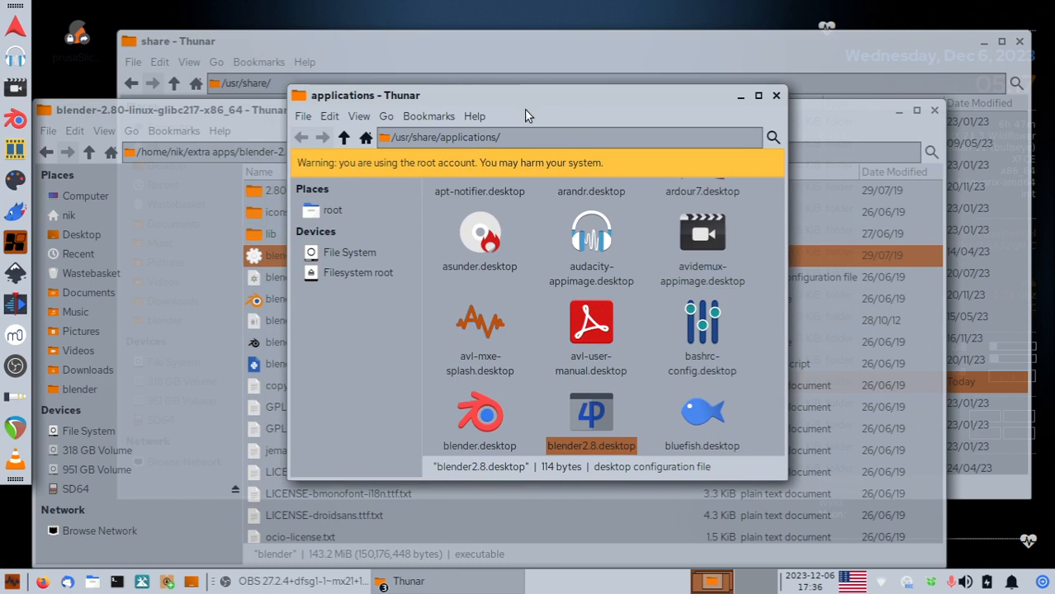
{"action": "double_click", "coordinate": [591, 413]}
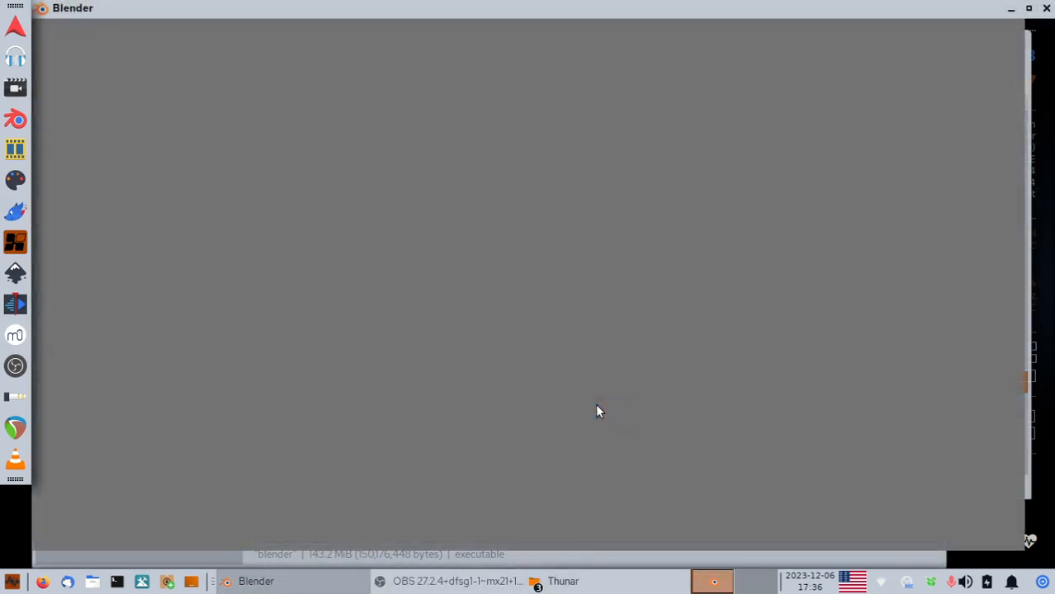
{"action": "left_click", "coordinate": [1045, 9]}
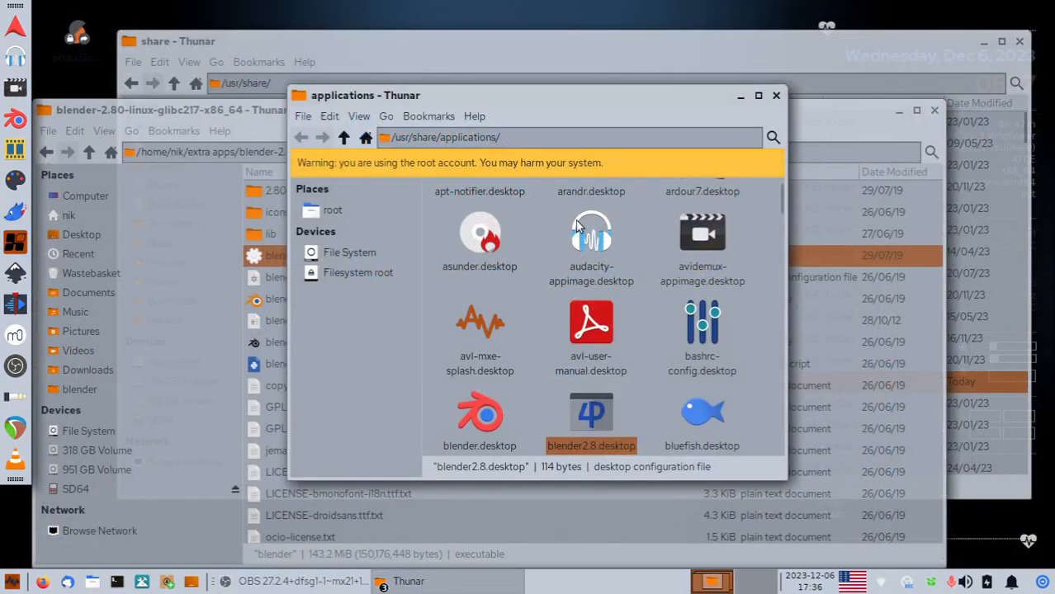
{"action": "left_click_drag", "start_coordinate": [567, 98], "coordinate": [588, 61]}
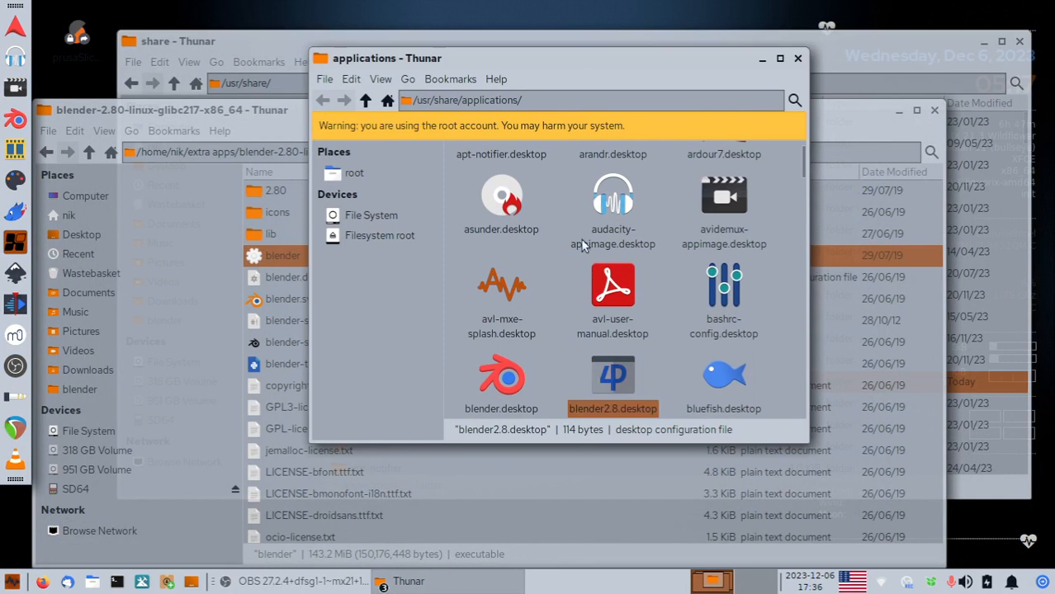
Attempt linking blender2.8.desktop to the root desktop, dismiss the symlink error, and close the root window.
{"action": "right_click", "coordinate": [617, 373]}
{"action": "mouse_move", "coordinate": [667, 161]}
{"action": "left_click", "coordinate": [846, 164]}
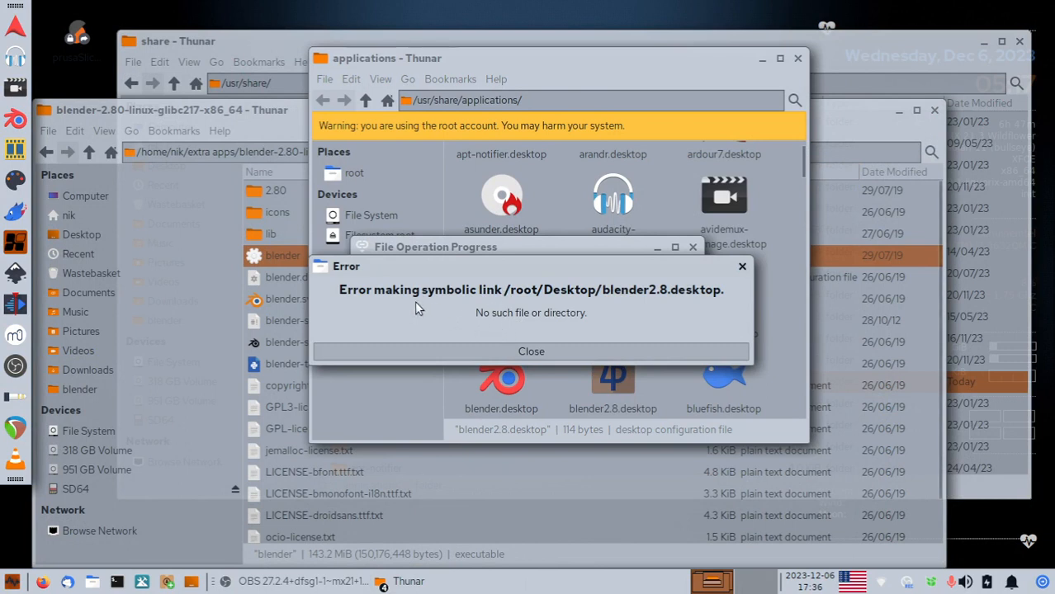
{"action": "left_click", "coordinate": [543, 351]}
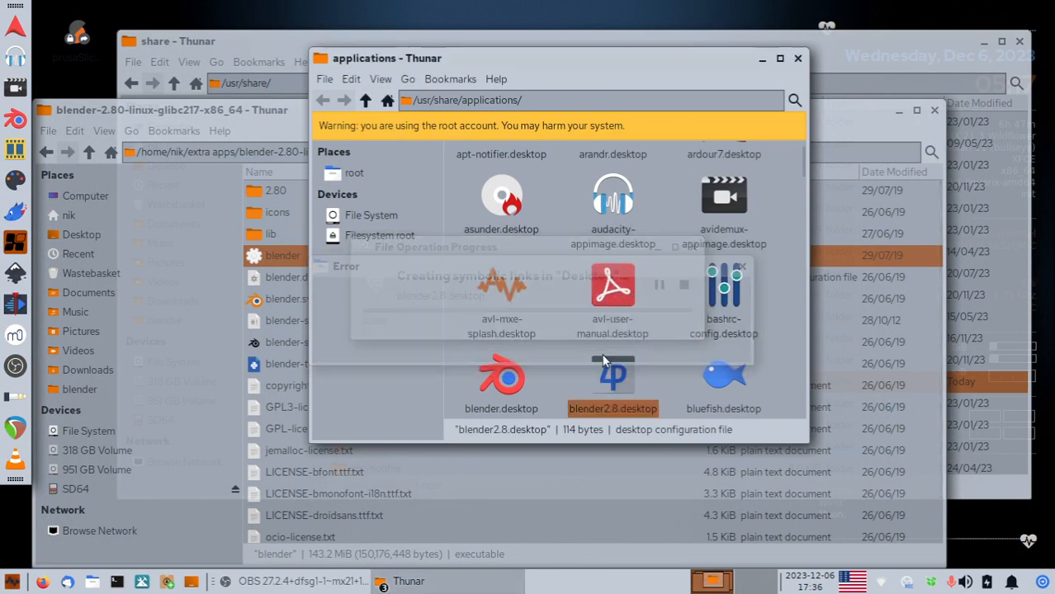
{"action": "left_click", "coordinate": [657, 373]}
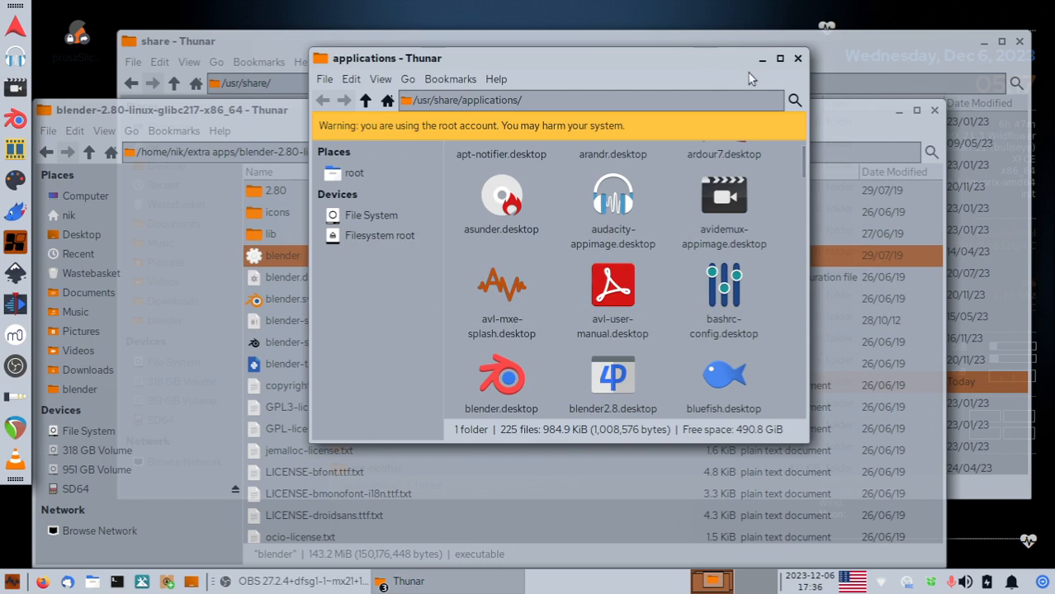
{"action": "left_click", "coordinate": [797, 59]}
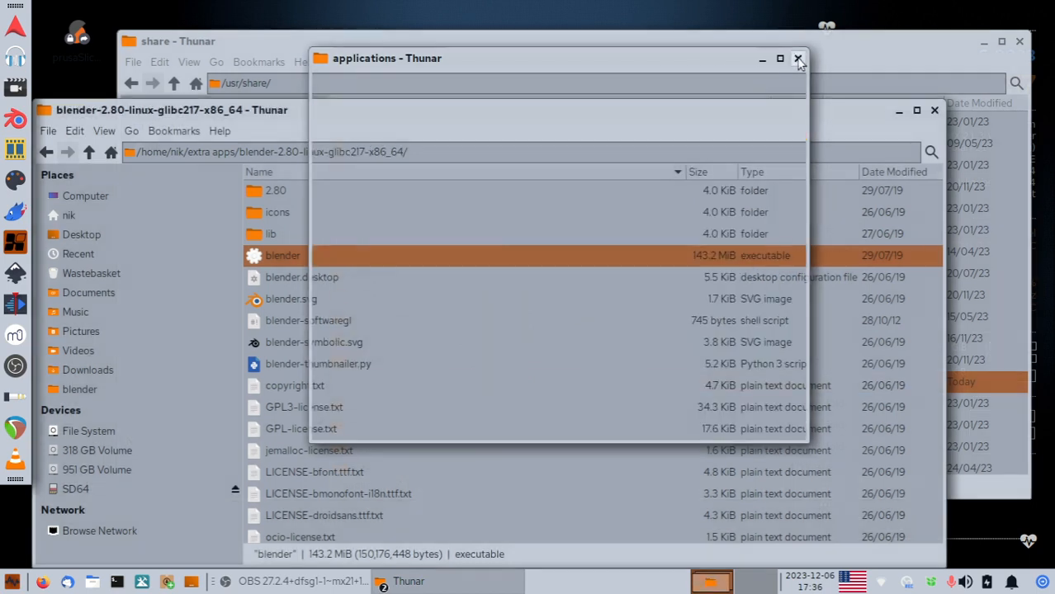
{"action": "left_click", "coordinate": [248, 36]}
In the applications folder, send blender2.8.desktop to the desktop as a link.
{"action": "double_click", "coordinate": [369, 381]}
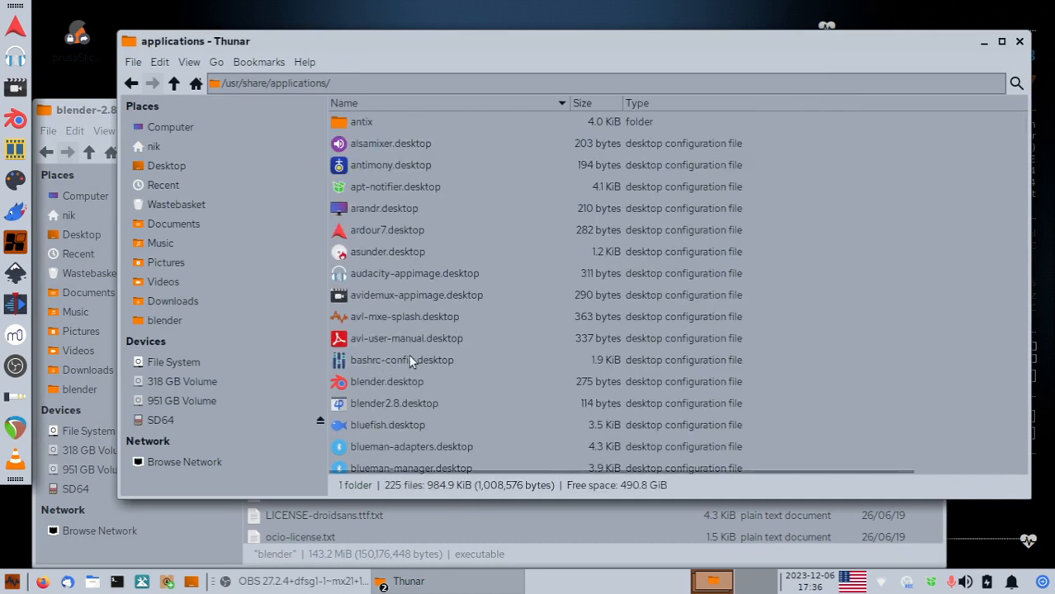
{"action": "left_click", "coordinate": [380, 404]}
{"action": "right_click", "coordinate": [380, 405]}
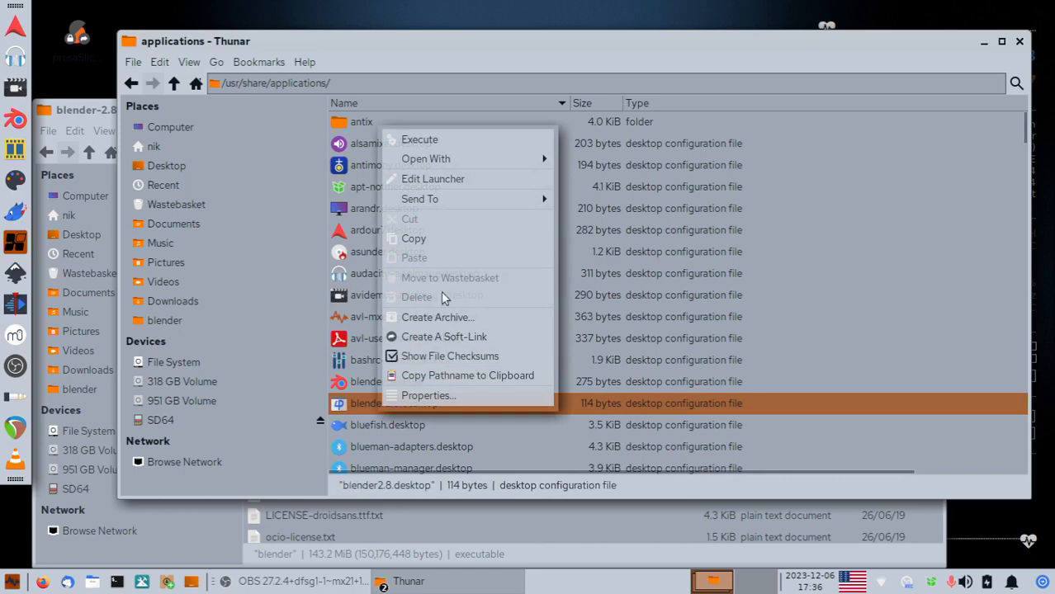
{"action": "mouse_move", "coordinate": [450, 195]}
{"action": "left_click", "coordinate": [584, 198]}
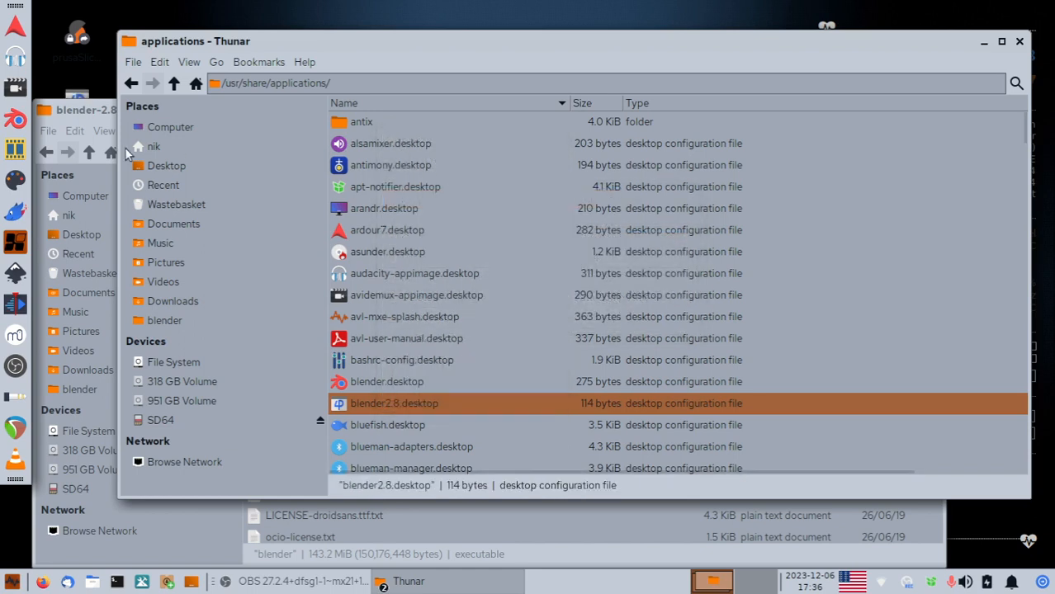
Move the open windows aside and place the blender2.8 desktop icon at the top centre.
{"action": "left_click_drag", "start_coordinate": [83, 113], "coordinate": [172, 246]}
{"action": "left_click_drag", "start_coordinate": [279, 50], "coordinate": [176, 252]}
{"action": "left_click", "coordinate": [76, 102]}
{"action": "left_click_drag", "start_coordinate": [76, 103], "coordinate": [511, 51]}
{"action": "left_click", "coordinate": [567, 147]}
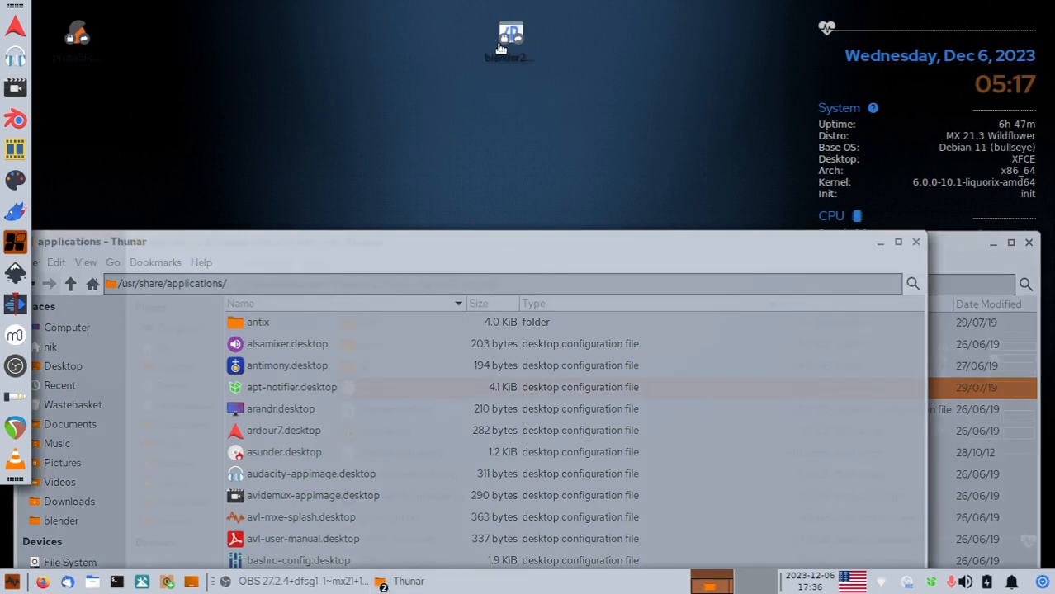
{"action": "mouse_move", "coordinate": [507, 48]}
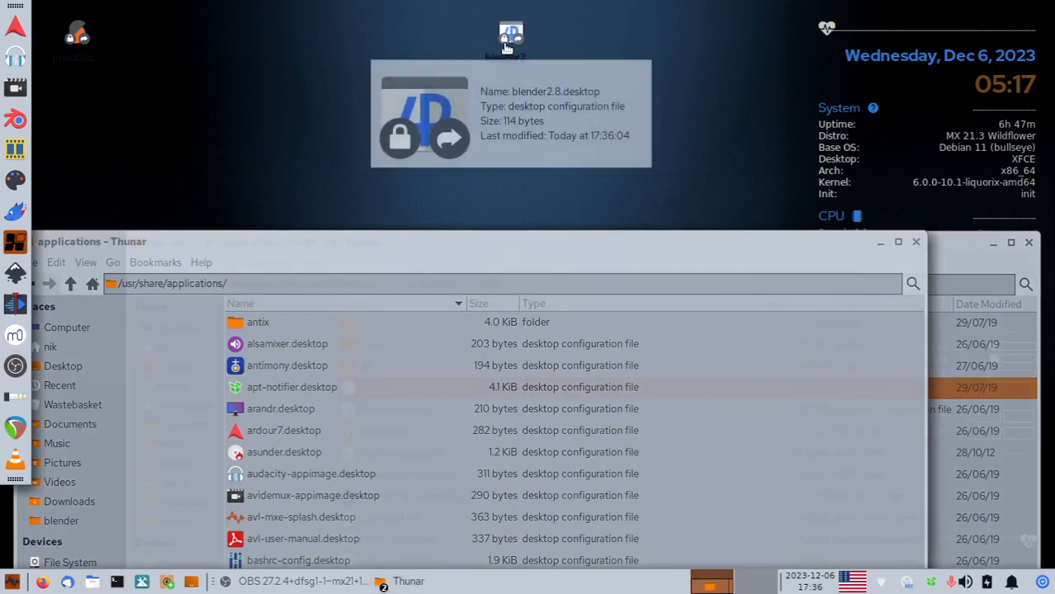
{"action": "left_click_drag", "start_coordinate": [489, 238], "coordinate": [542, 93]}
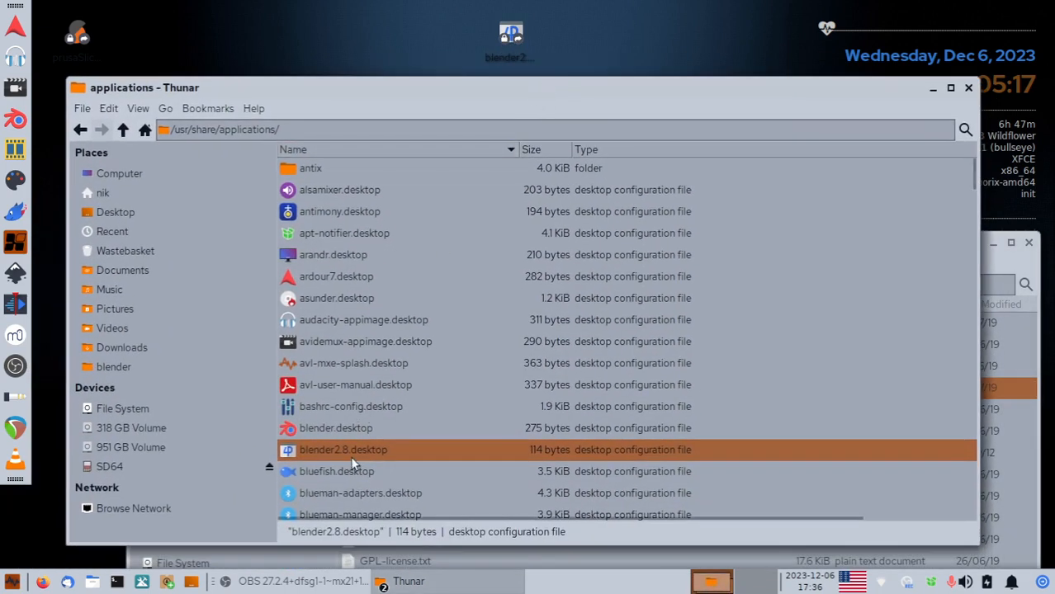
From /usr/share, open the applications folder as root, entering the root password.
{"action": "left_click", "coordinate": [122, 129]}
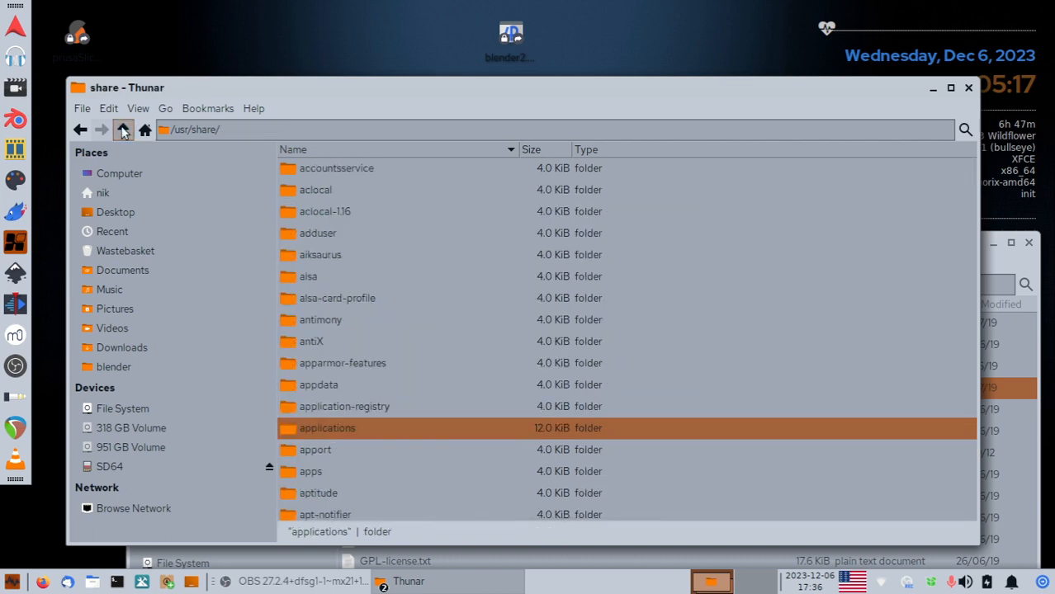
{"action": "right_click", "coordinate": [333, 427]}
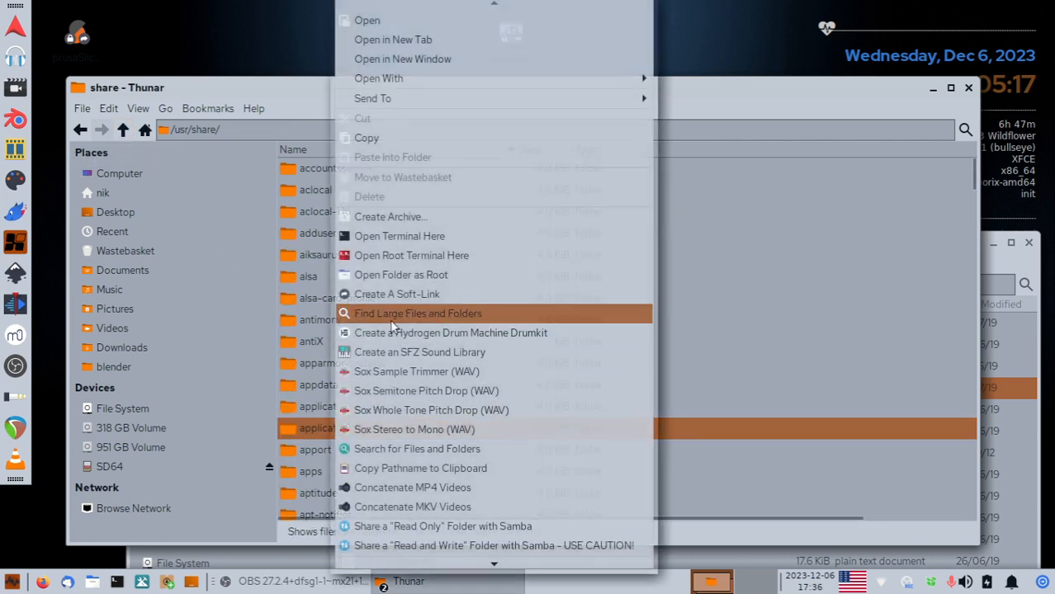
{"action": "left_click", "coordinate": [390, 275]}
{"action": "type", "text": "****"}
{"action": "key", "text": "Return"}
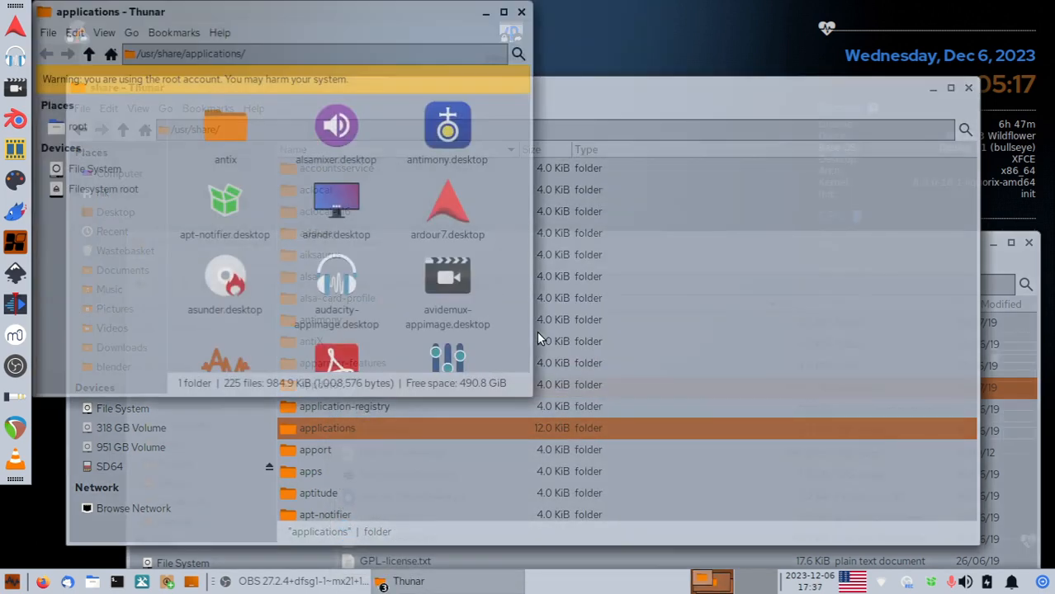
In the root window, open the Properties of blender2.8.desktop.
{"action": "scroll", "coordinate": [395, 337], "scroll_direction": "down", "scroll_amount": 3}
{"action": "type", "text": "bl"}
{"action": "left_click", "coordinate": [338, 273]}
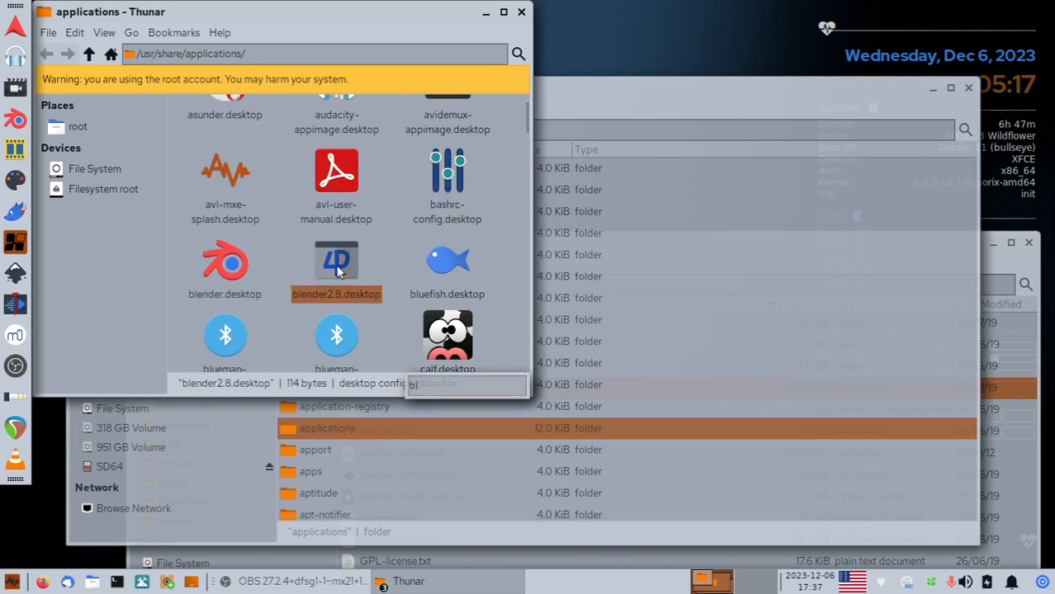
{"action": "right_click", "coordinate": [337, 269]}
{"action": "left_click", "coordinate": [396, 528]}
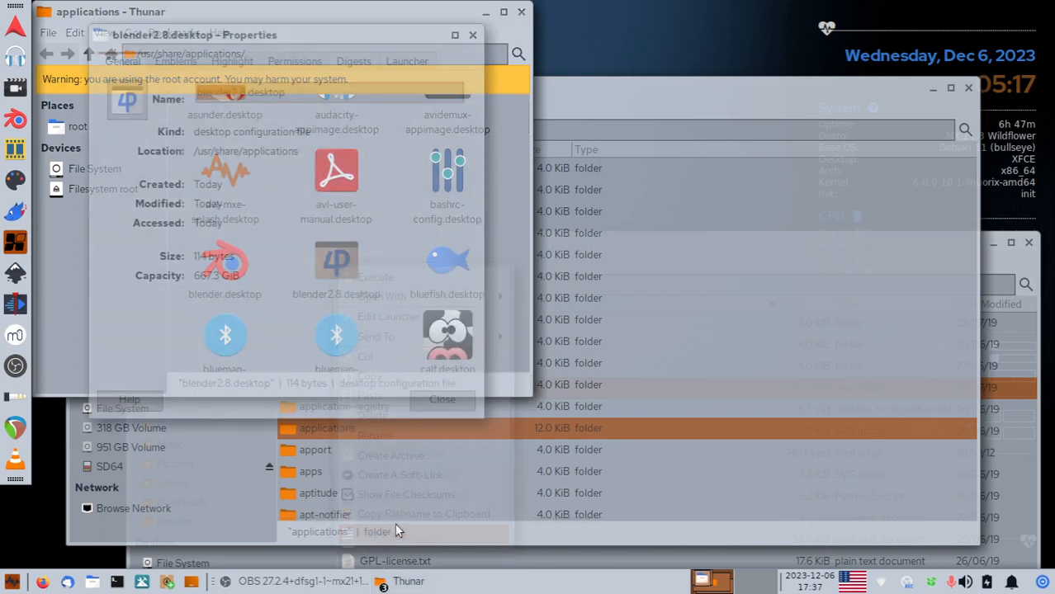
On the Permissions page, set Group and Others to Read & Write and close the dialog.
{"action": "left_click", "coordinate": [296, 60]}
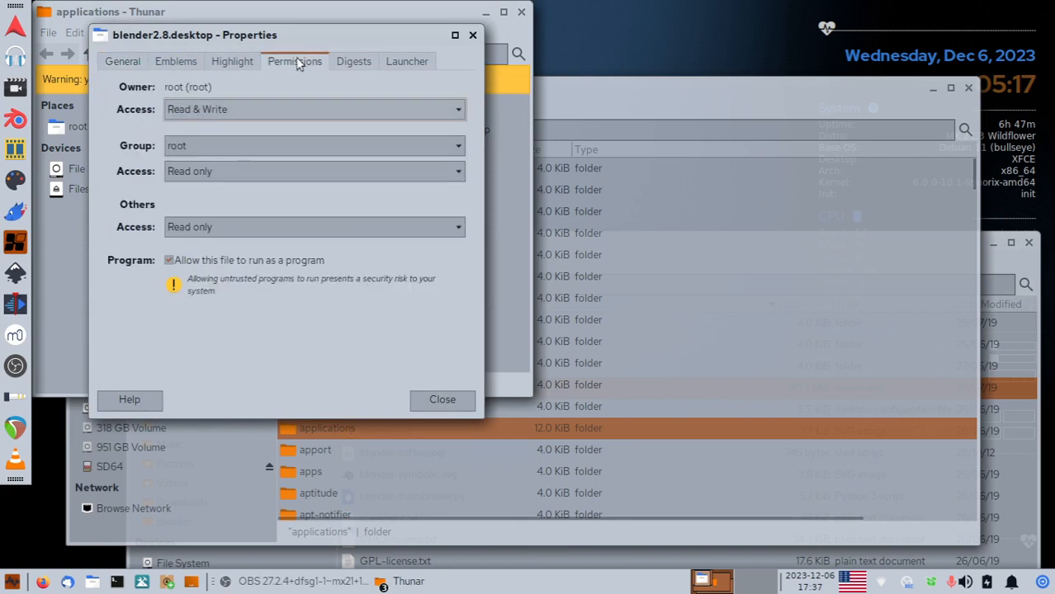
{"action": "left_click", "coordinate": [252, 171]}
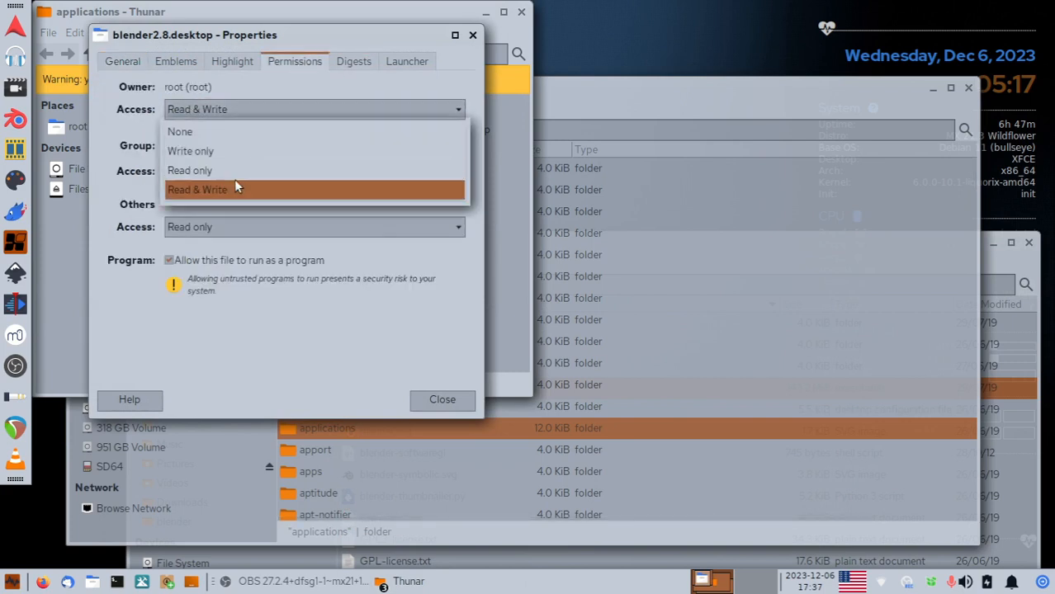
{"action": "left_click", "coordinate": [234, 189]}
{"action": "left_click", "coordinate": [210, 226]}
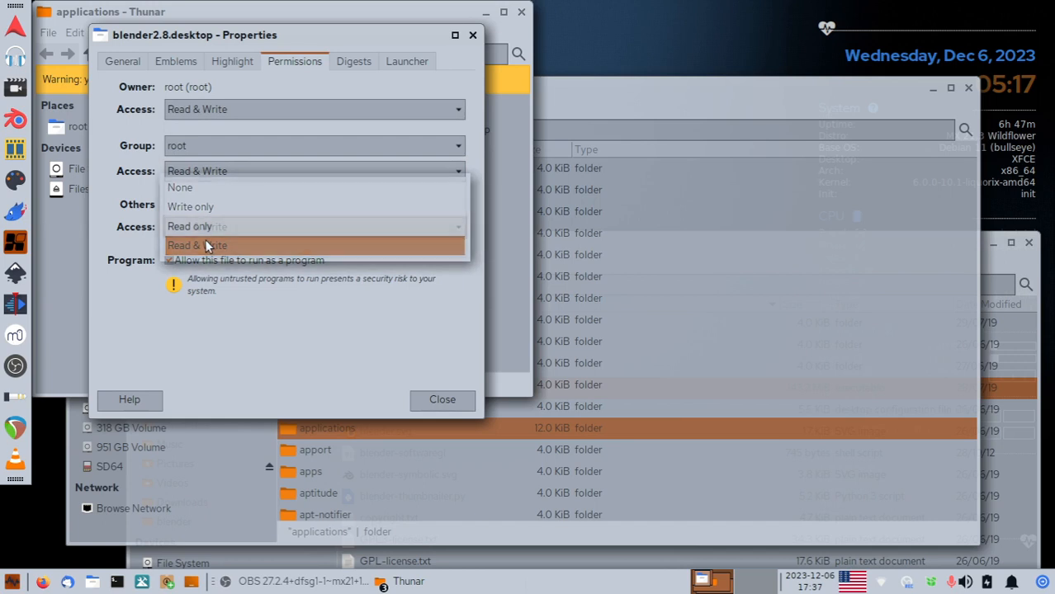
{"action": "left_click", "coordinate": [207, 246]}
{"action": "left_click", "coordinate": [441, 400]}
Reposition the root window, revisit blender2.8.desktop's actions menu, then close the root window.
{"action": "left_click_drag", "start_coordinate": [400, 27], "coordinate": [493, 183]}
{"action": "left_click", "coordinate": [509, 45]}
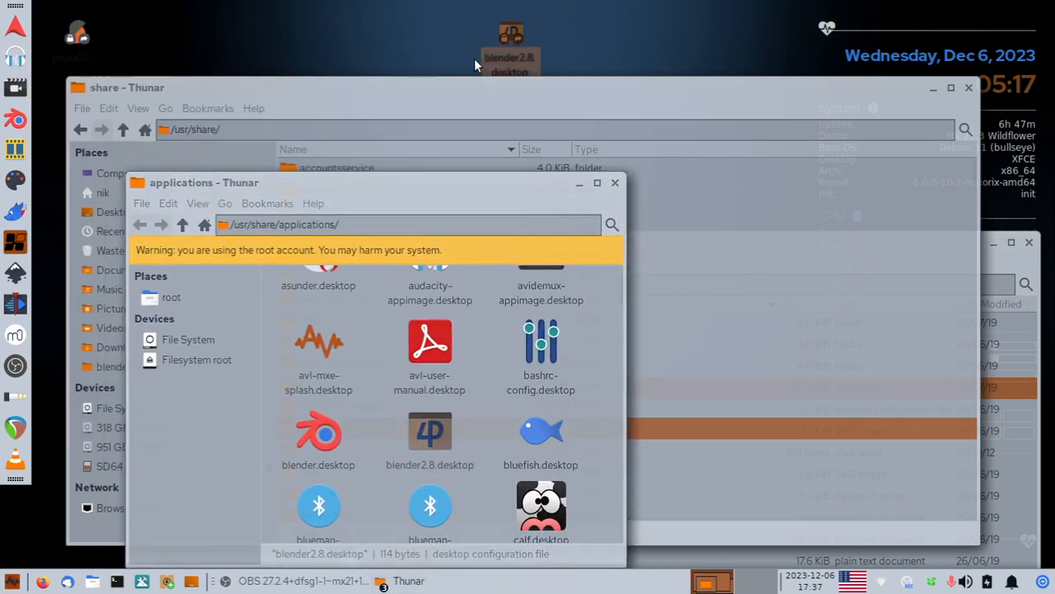
{"action": "left_click_drag", "start_coordinate": [437, 186], "coordinate": [460, 126]}
{"action": "left_click", "coordinate": [464, 353]}
{"action": "right_click", "coordinate": [456, 360]}
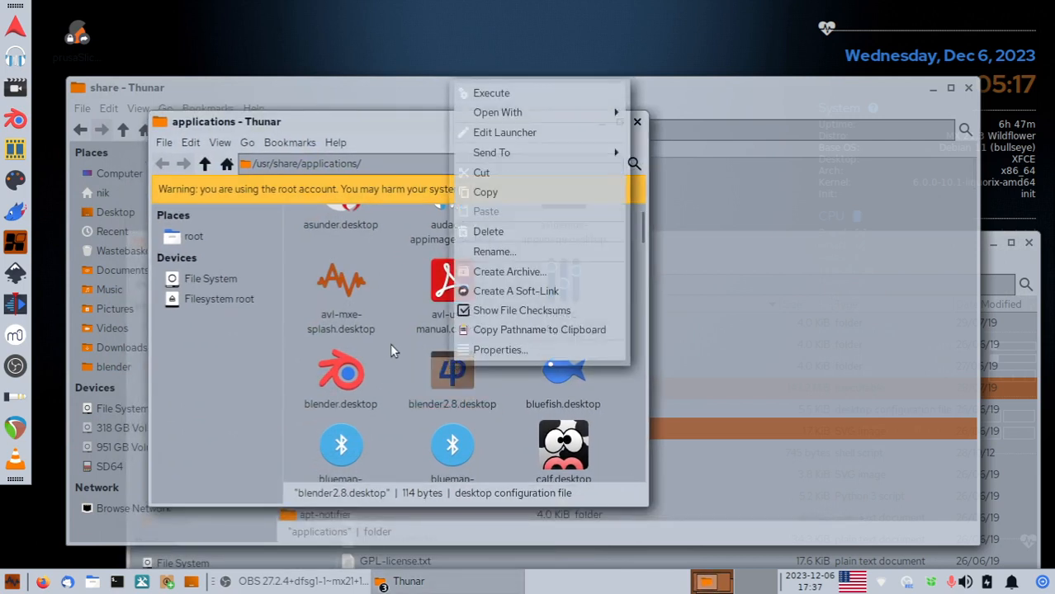
{"action": "left_click", "coordinate": [510, 189]}
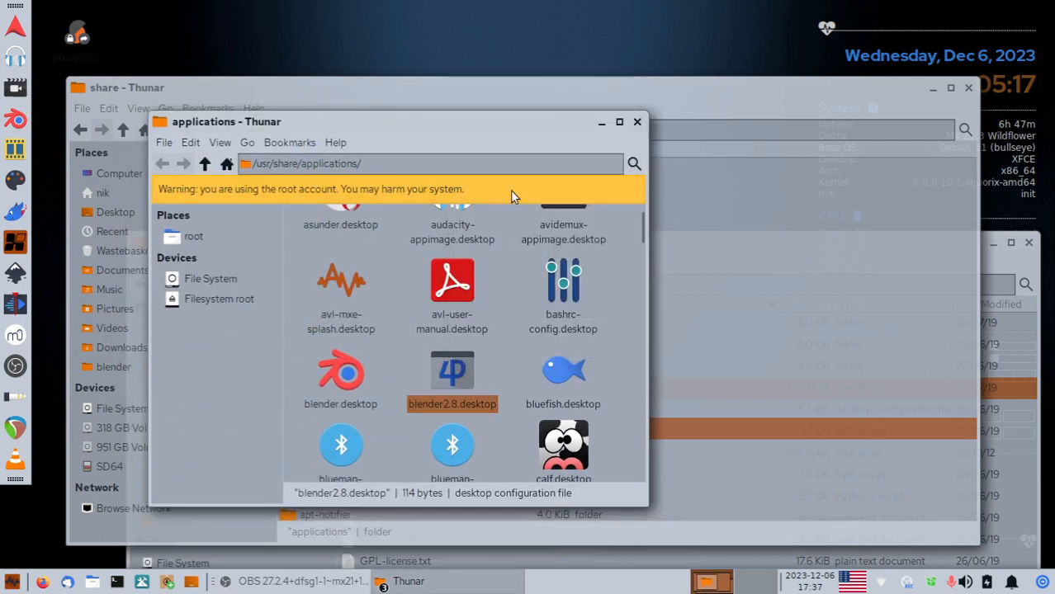
{"action": "left_click", "coordinate": [639, 122]}
Create a desktop link to blender2.8.desktop from the applications folder and close that window.
{"action": "double_click", "coordinate": [328, 428]}
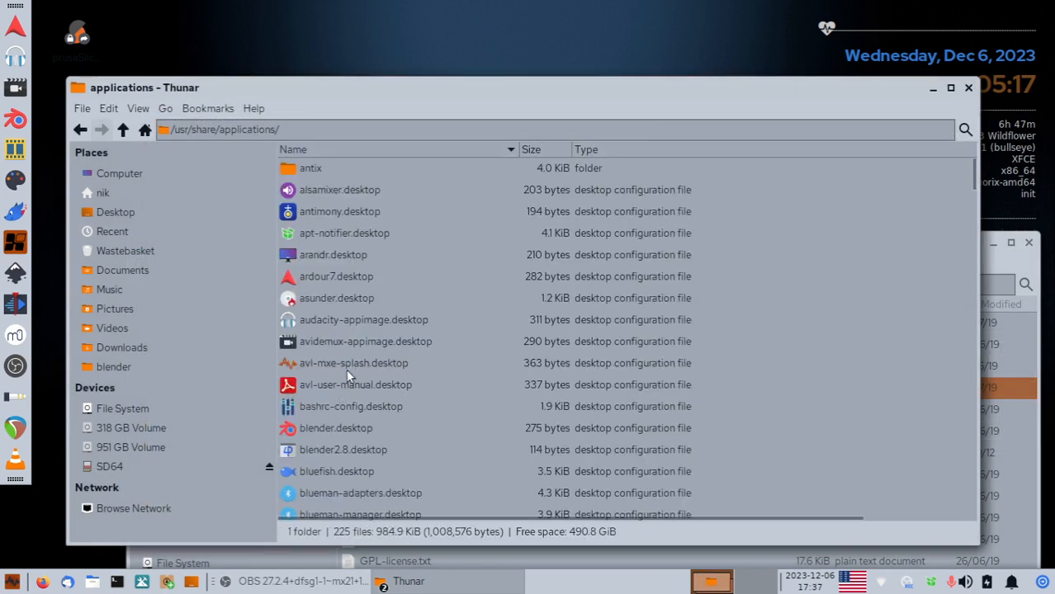
{"action": "type", "text": "bl"}
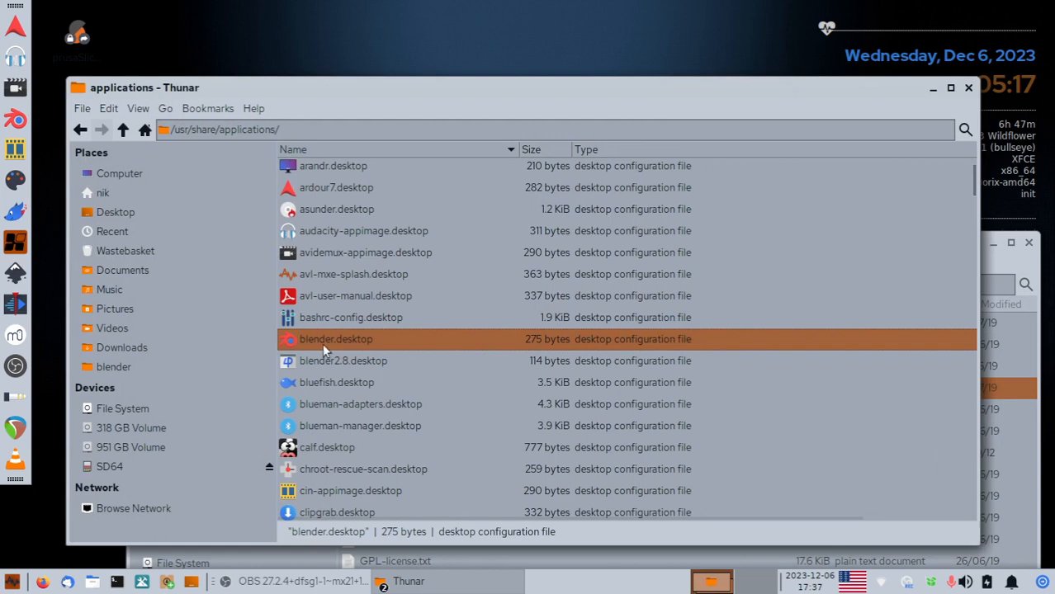
{"action": "right_click", "coordinate": [315, 360]}
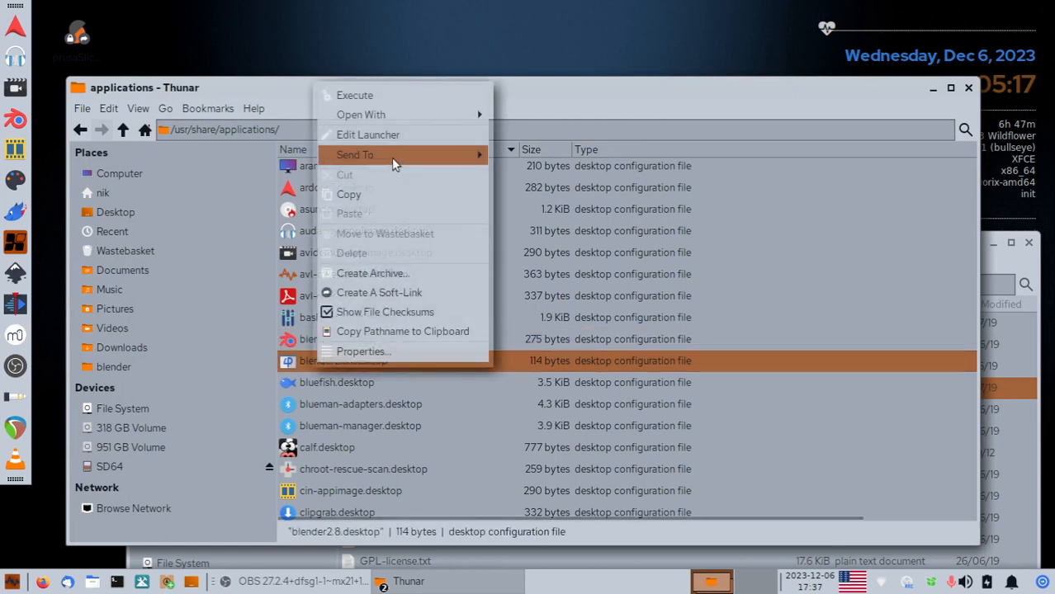
{"action": "mouse_move", "coordinate": [392, 157]}
{"action": "left_click", "coordinate": [505, 156]}
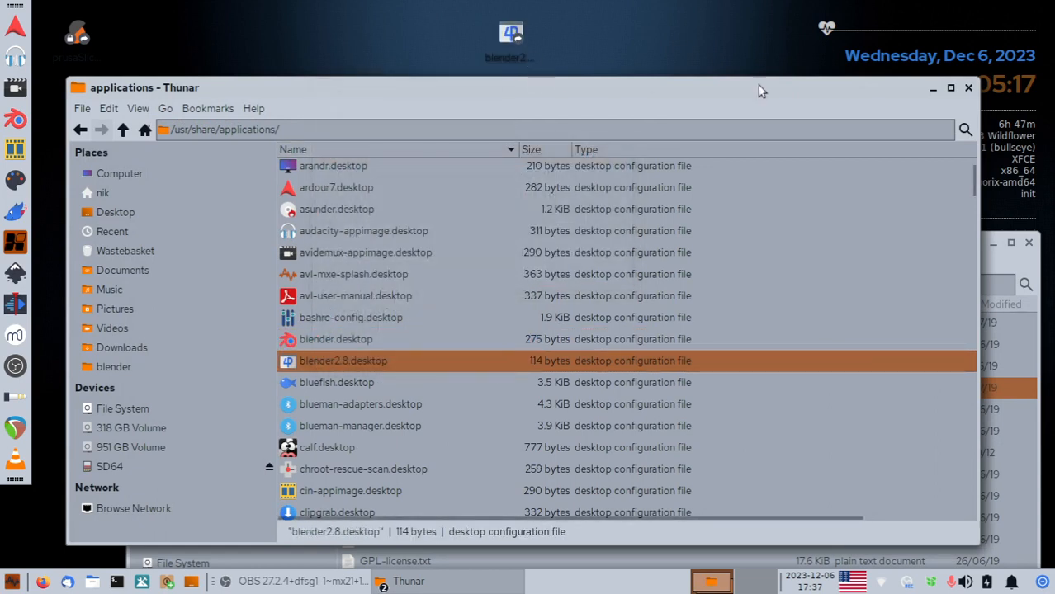
{"action": "left_click", "coordinate": [968, 87]}
Launch Blender 2.80 from the blender2.8 desktop icon, dismiss the splash, and close it.
{"action": "double_click", "coordinate": [508, 38]}
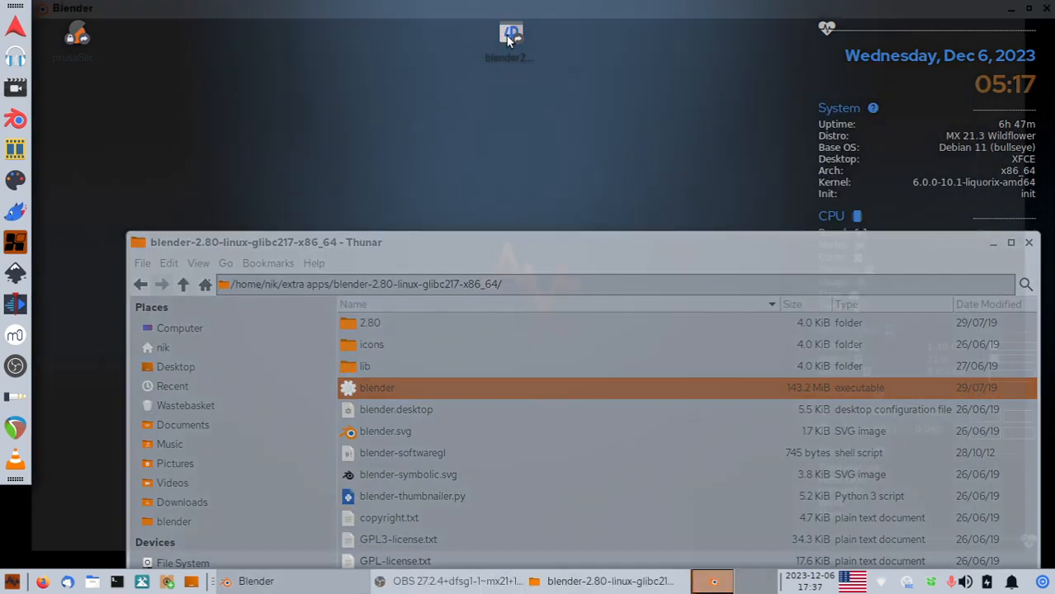
{"action": "left_click", "coordinate": [627, 188]}
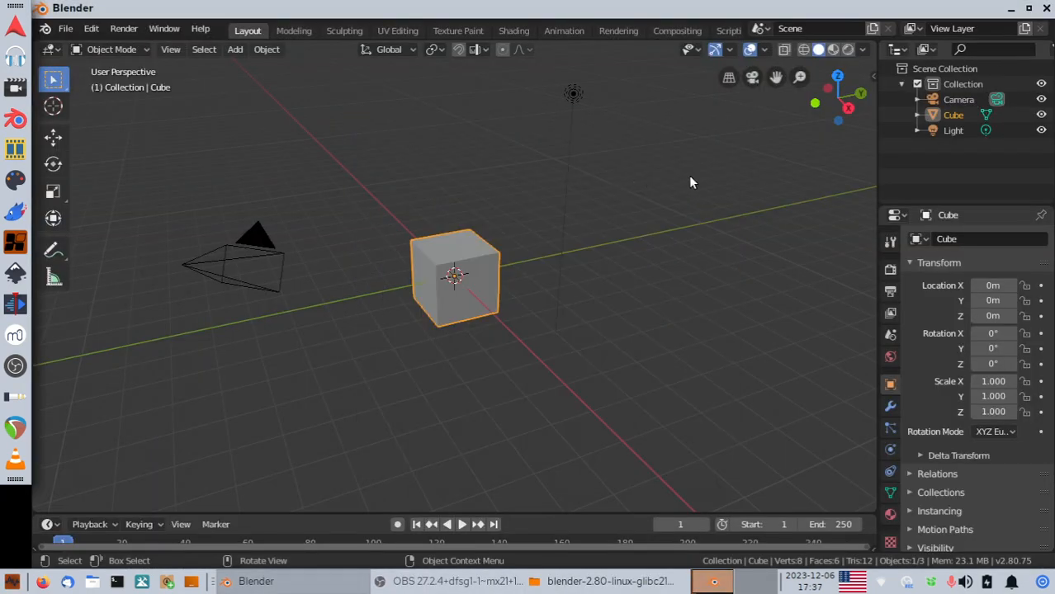
{"action": "left_click", "coordinate": [1046, 8]}
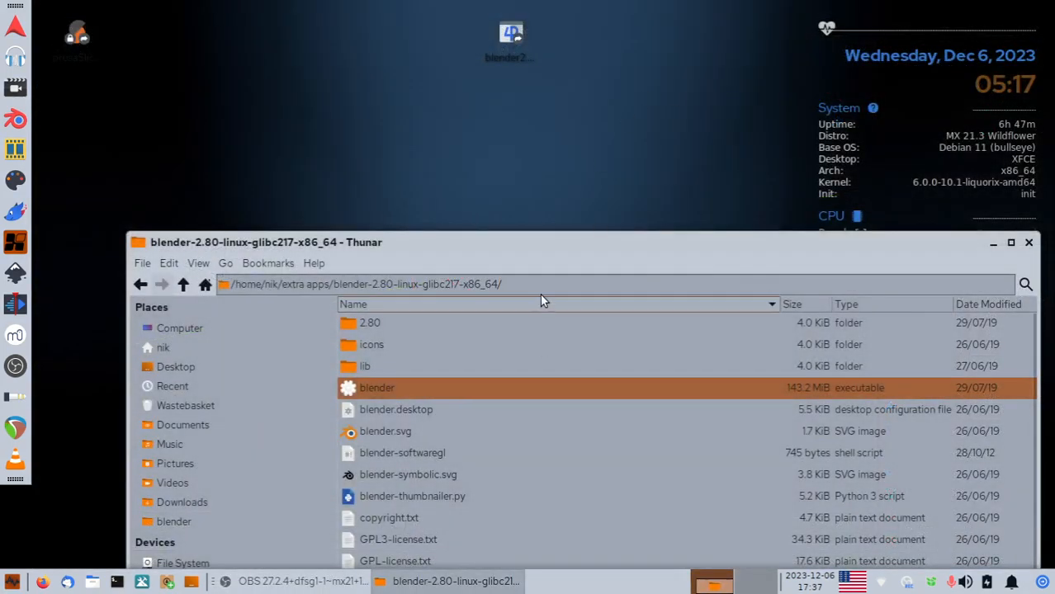